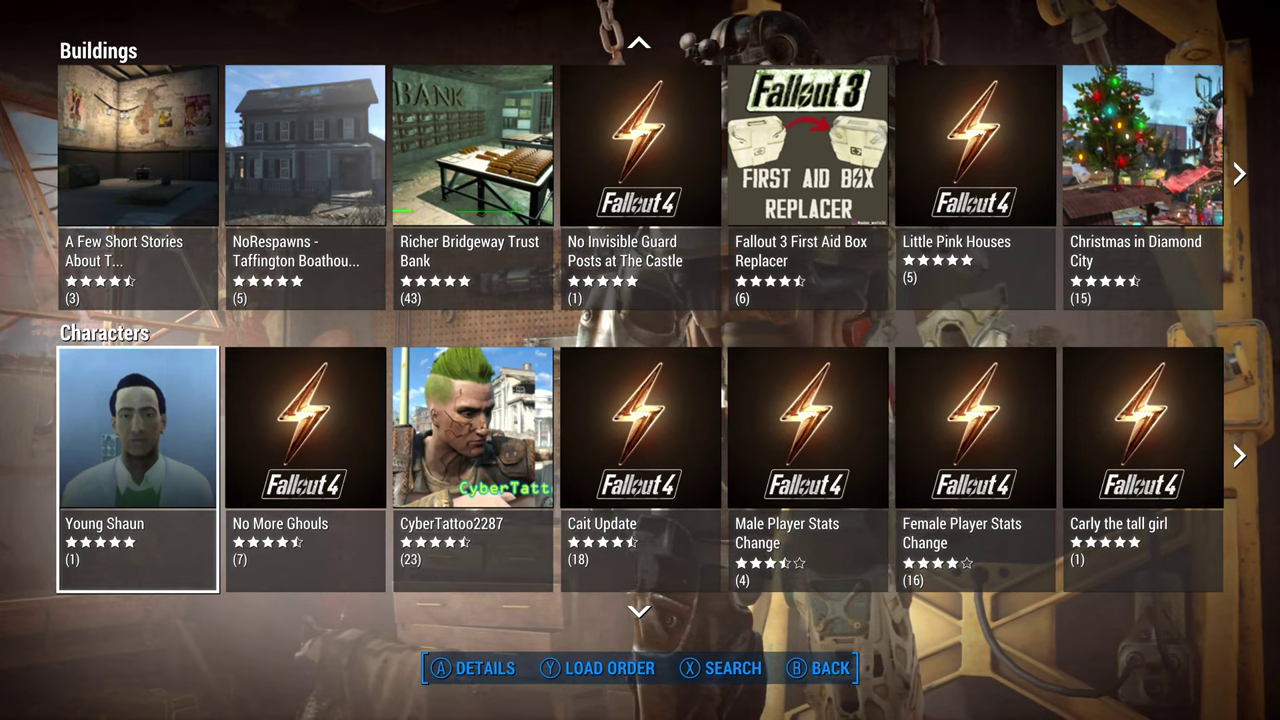
Step: Open the Young Shaun mod details to show its rating, 1.28 KB download size and description
click(305, 470)
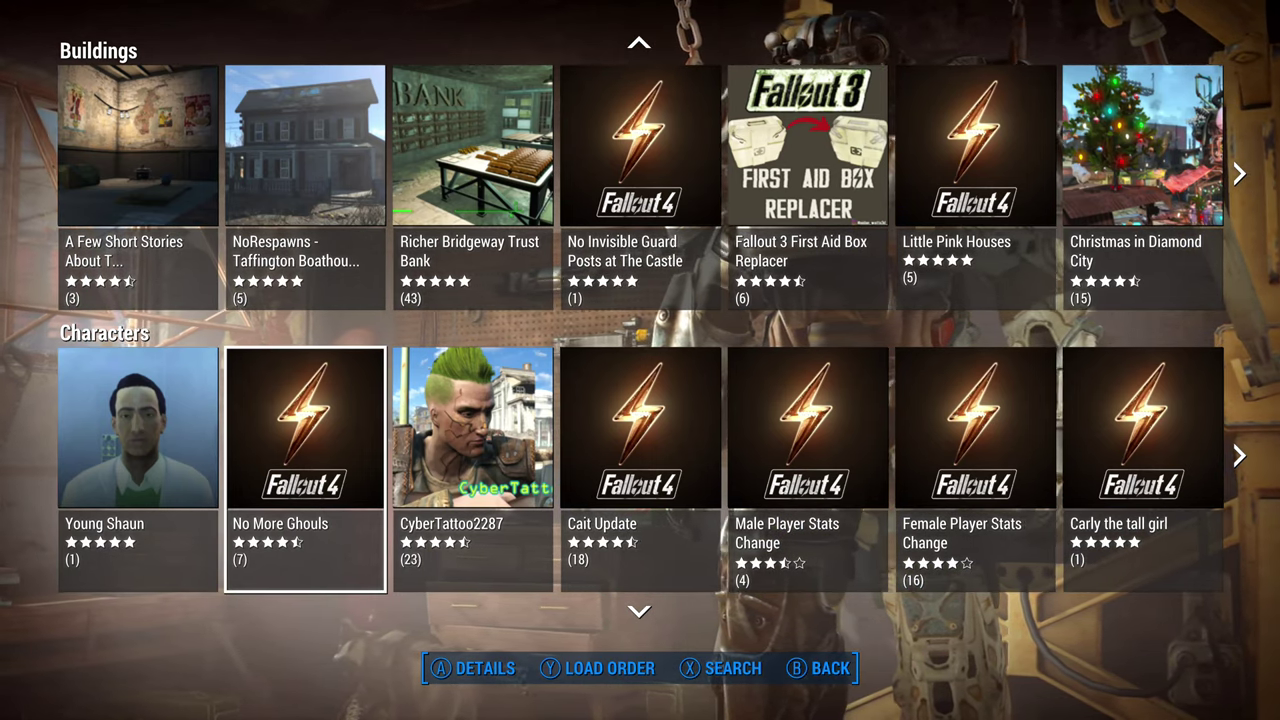
click(138, 428)
click(138, 428)
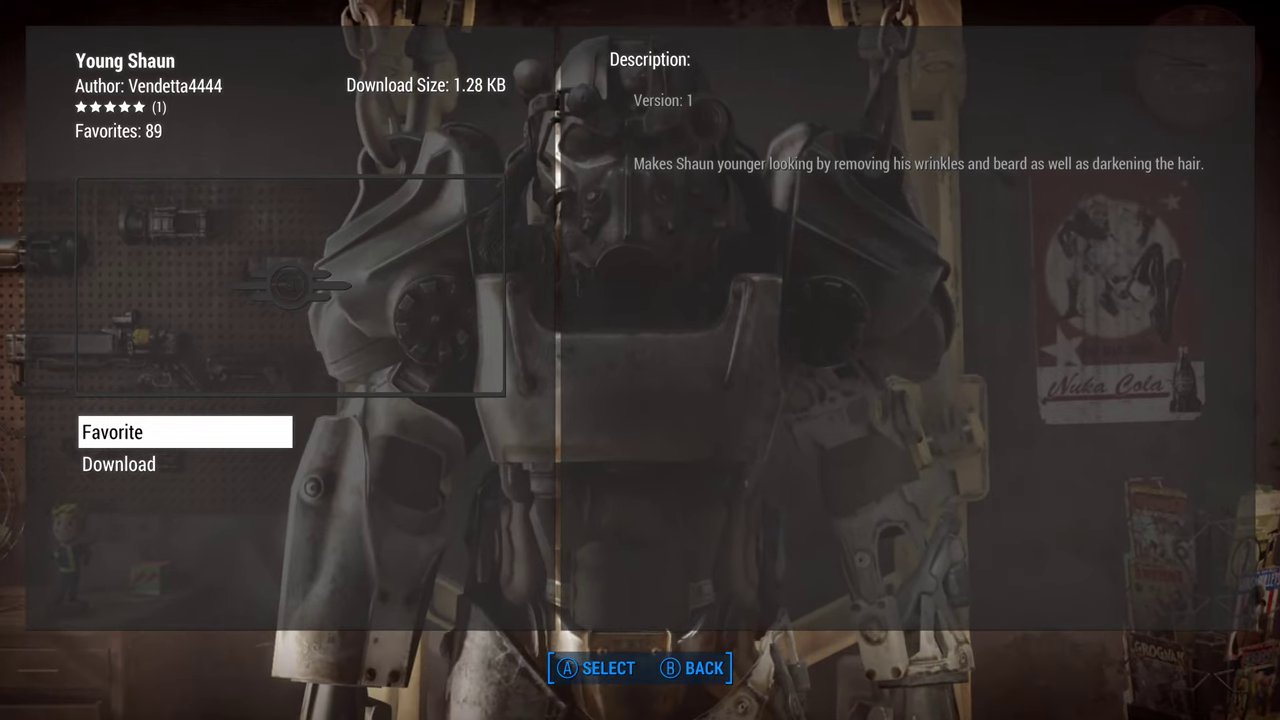
Step: Leave the Young Shaun details page and return to the Buildings and Characters rows
key(Up)
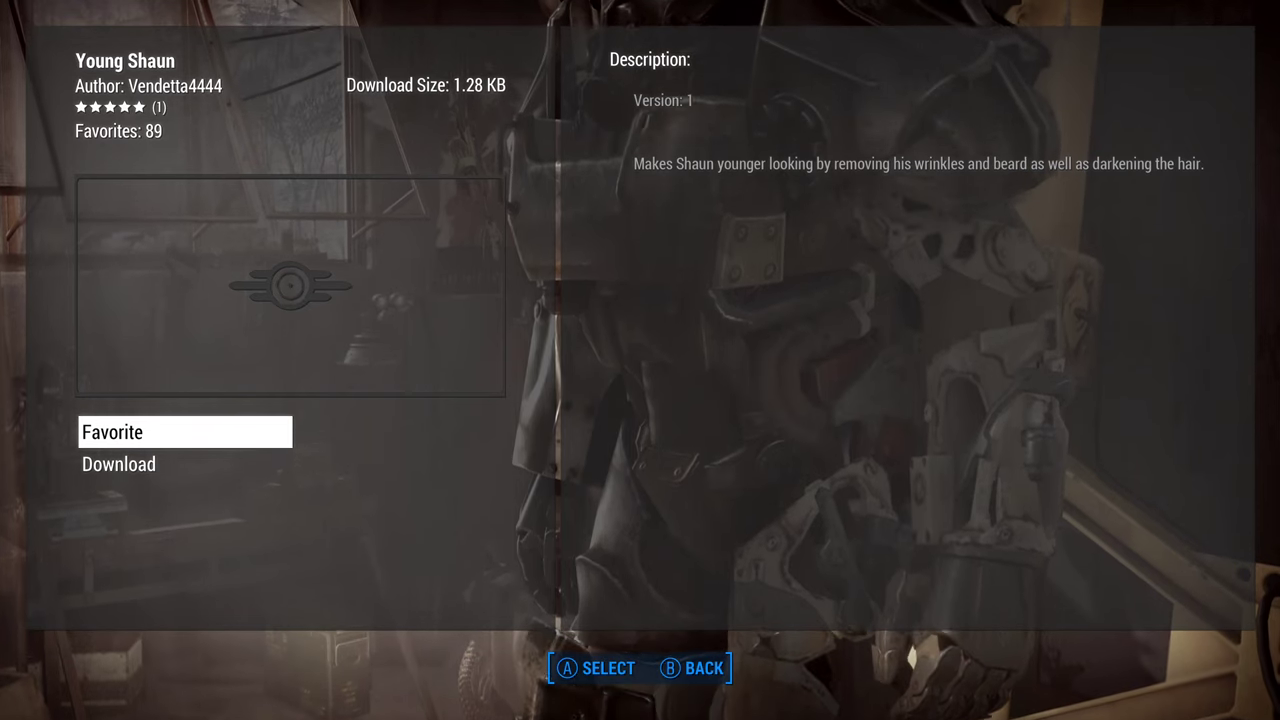
key(Escape)
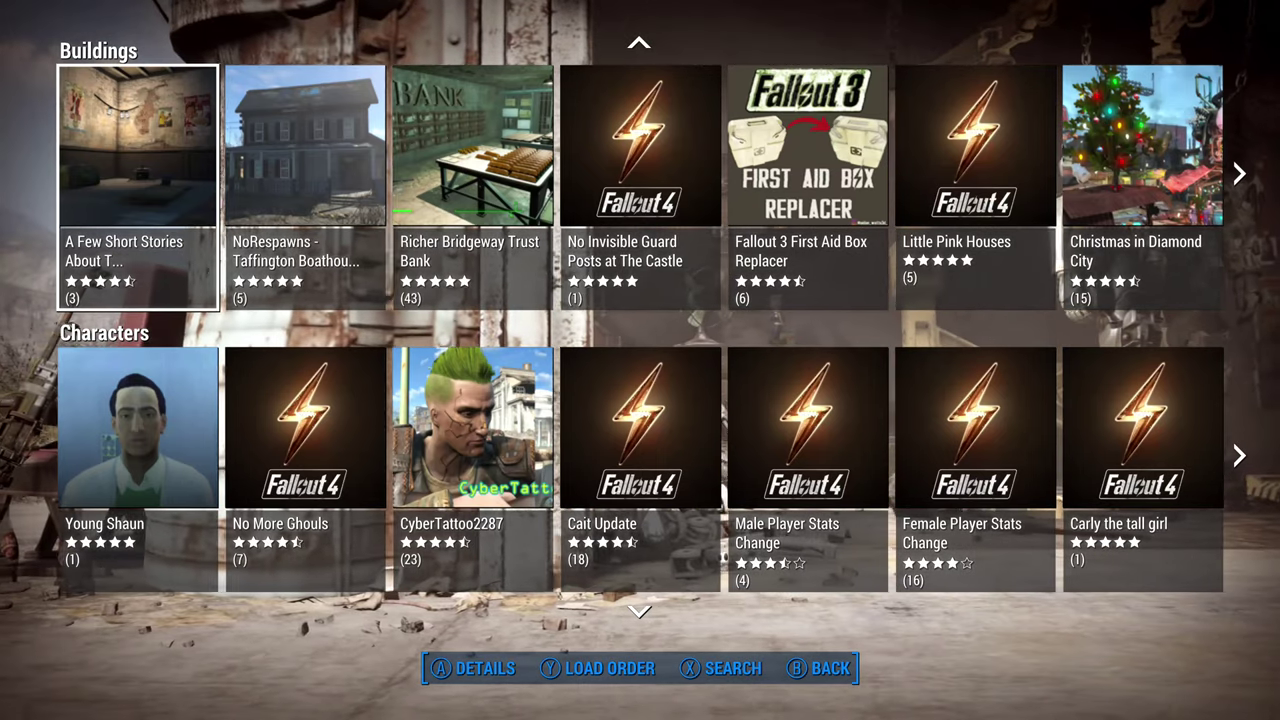
key(Up)
key(Up)
key(Up)
key(Up)
key(Up)
key(Up)
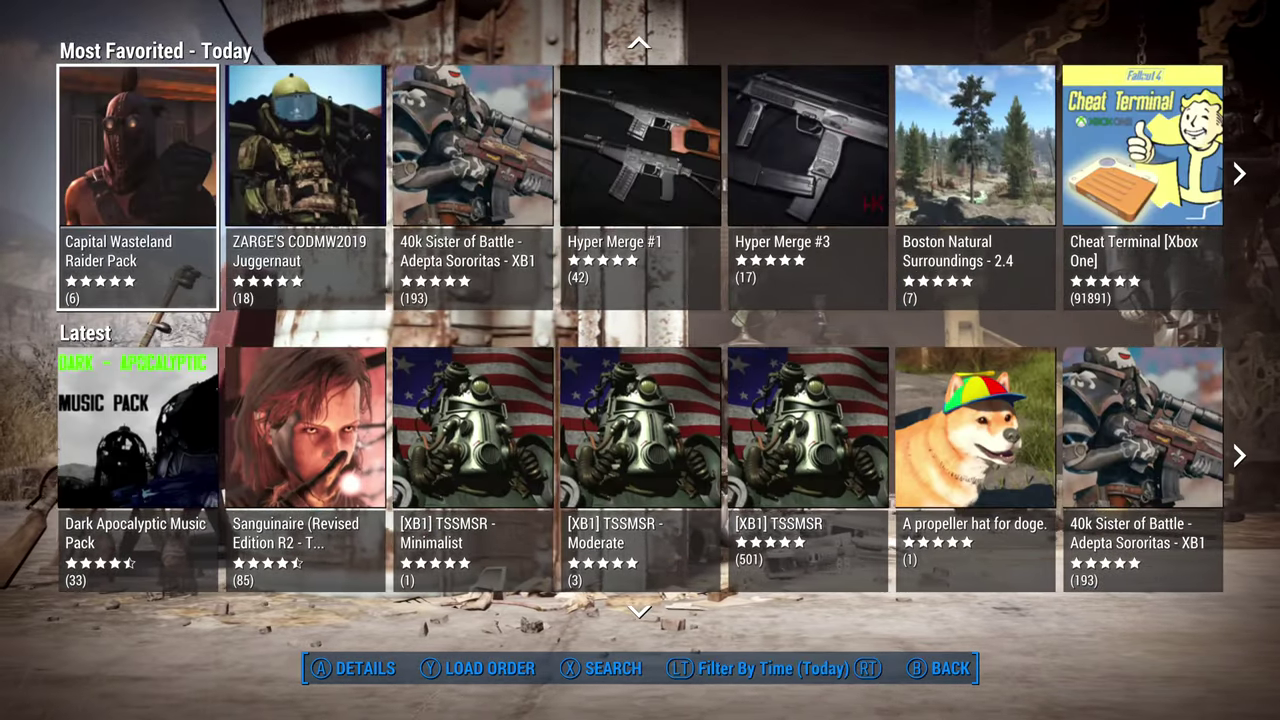
Step: Move up to the My Library and My Favorites rows and select Cool T-Shirts Console Preview
key(Up)
key(Up)
key(Up)
key(Up)
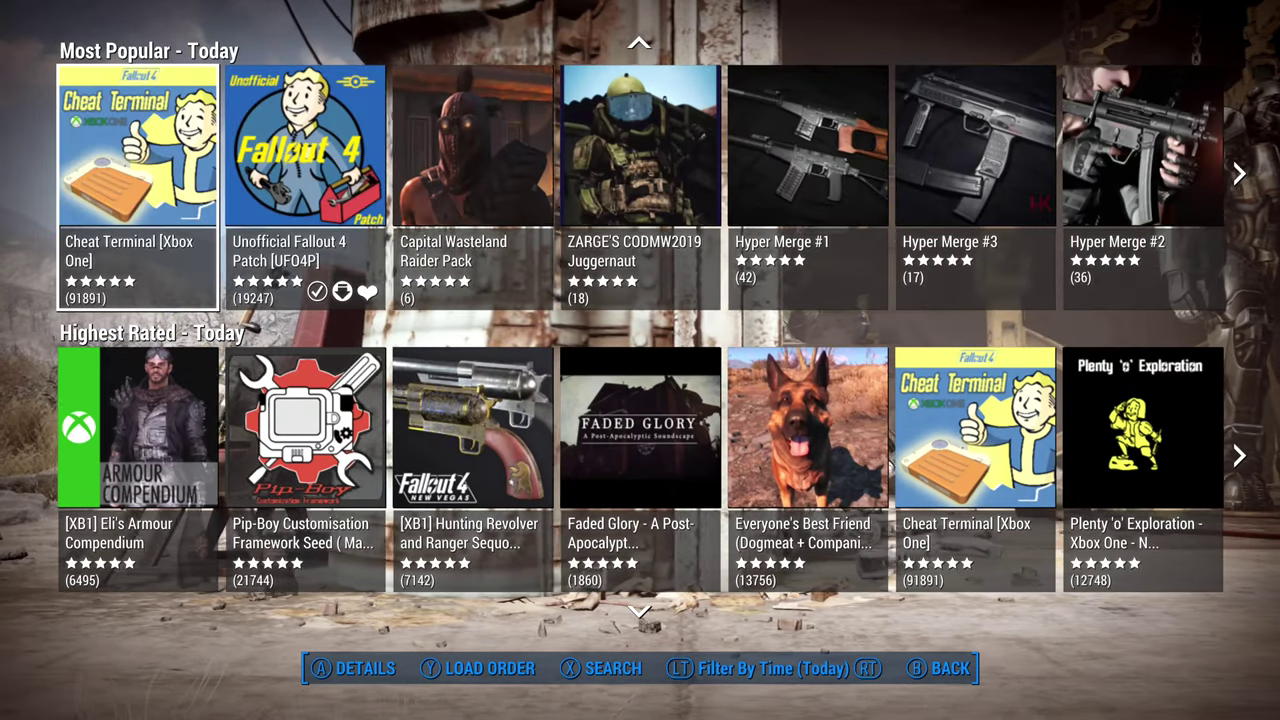
key(Down)
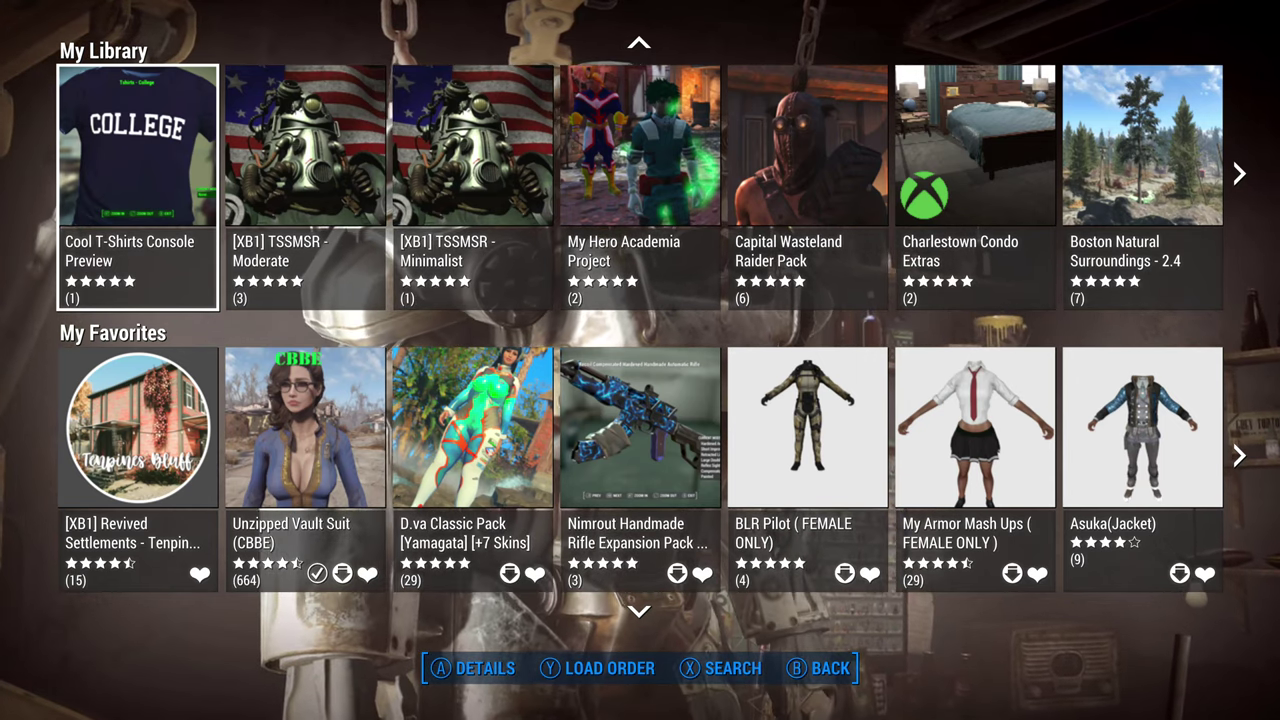
key(Return)
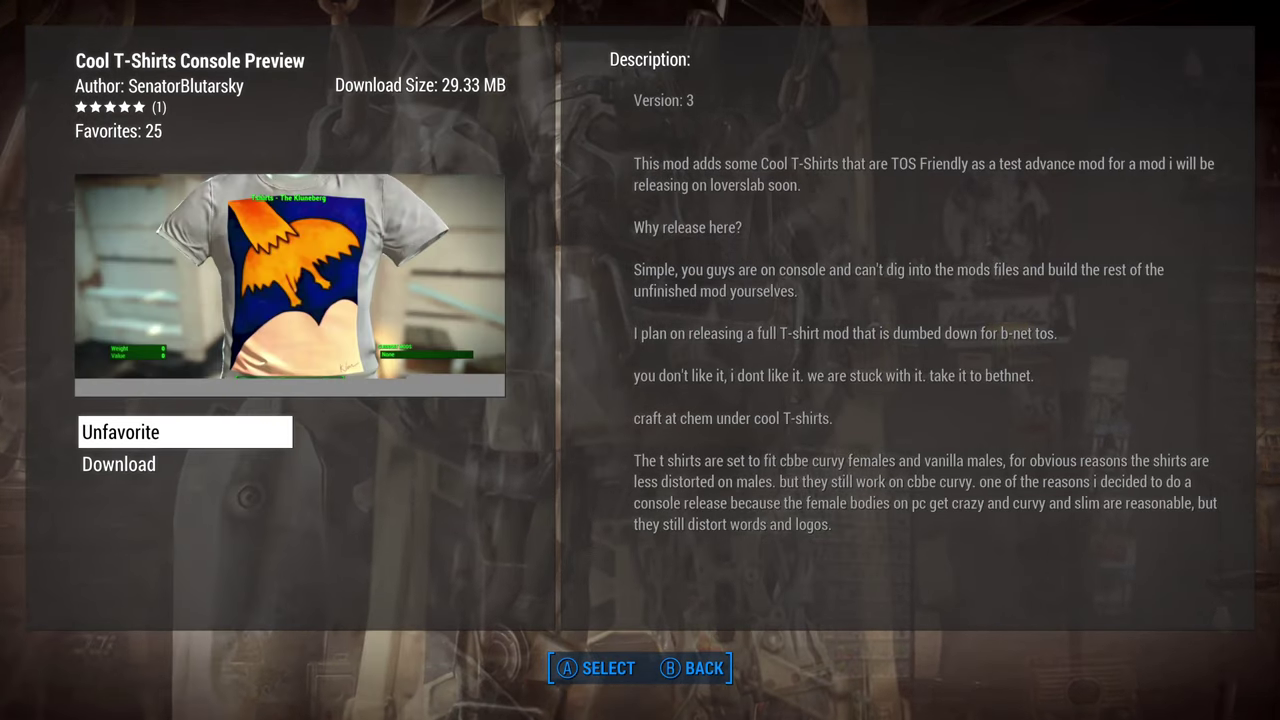
Step: Unfavorite Cool T-Shirts Console Preview from its details page in My Favorites
key(Escape)
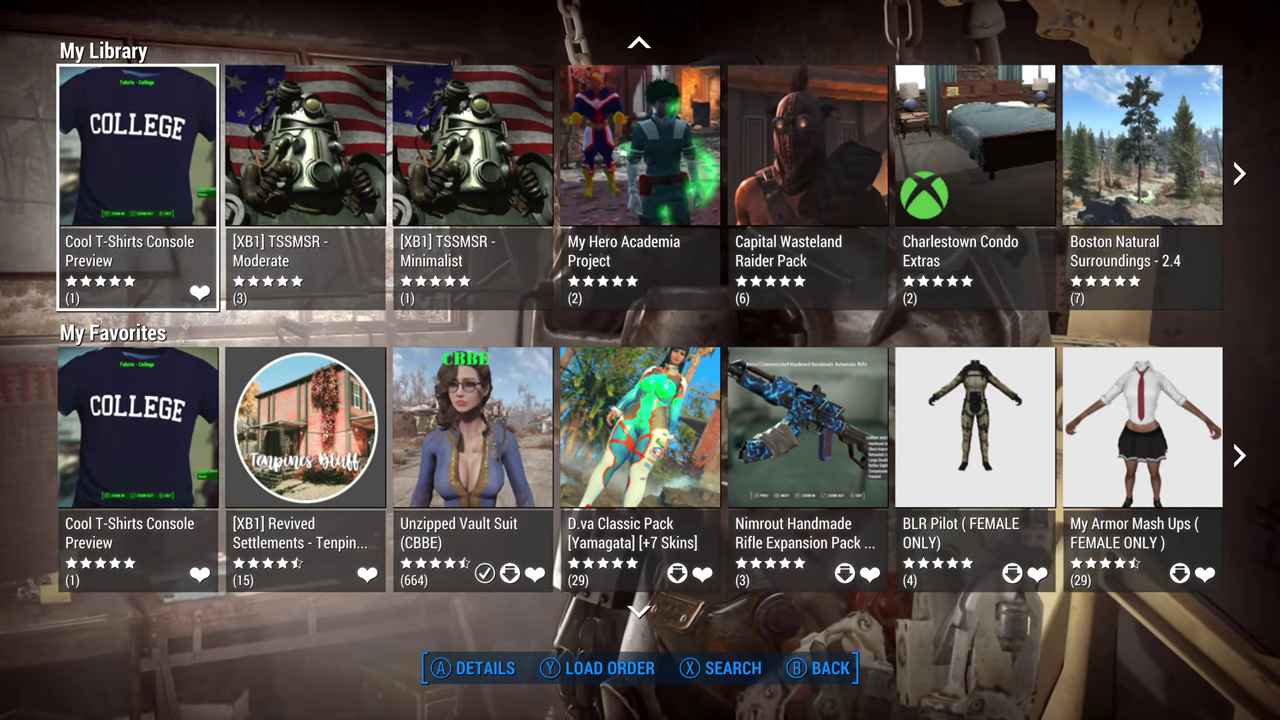
click(137, 470)
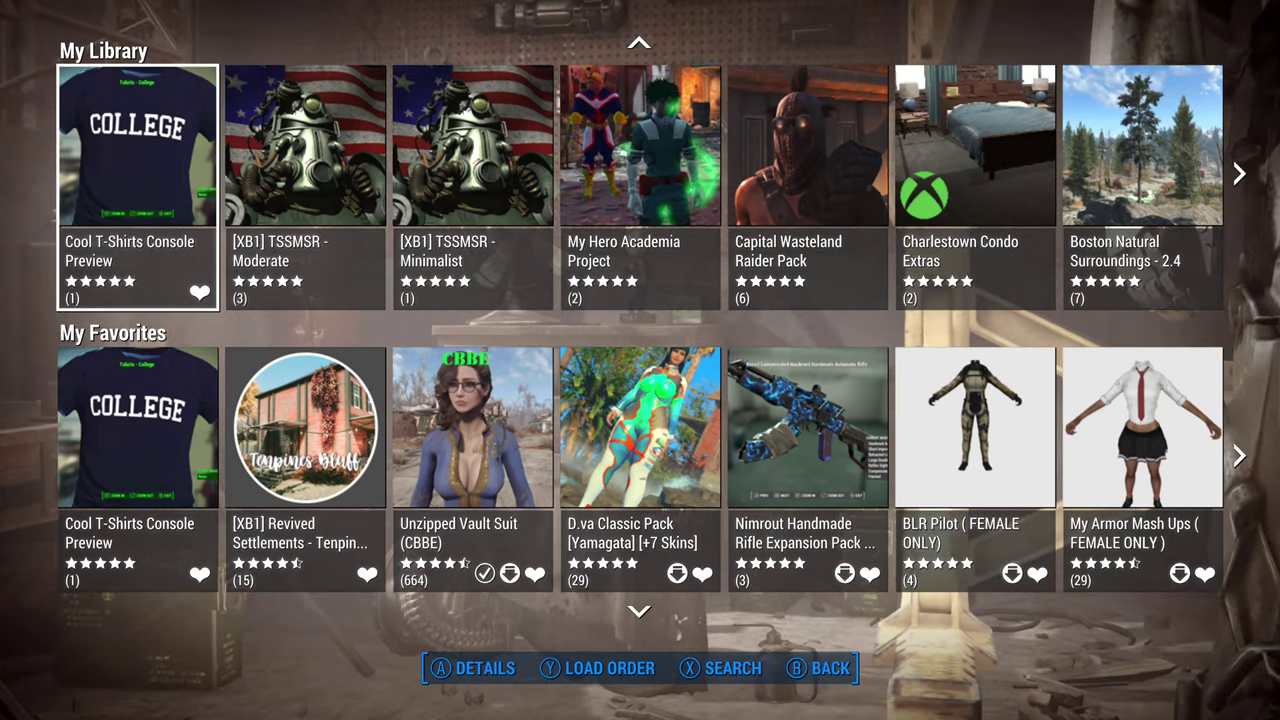
key(Return)
key(Return)
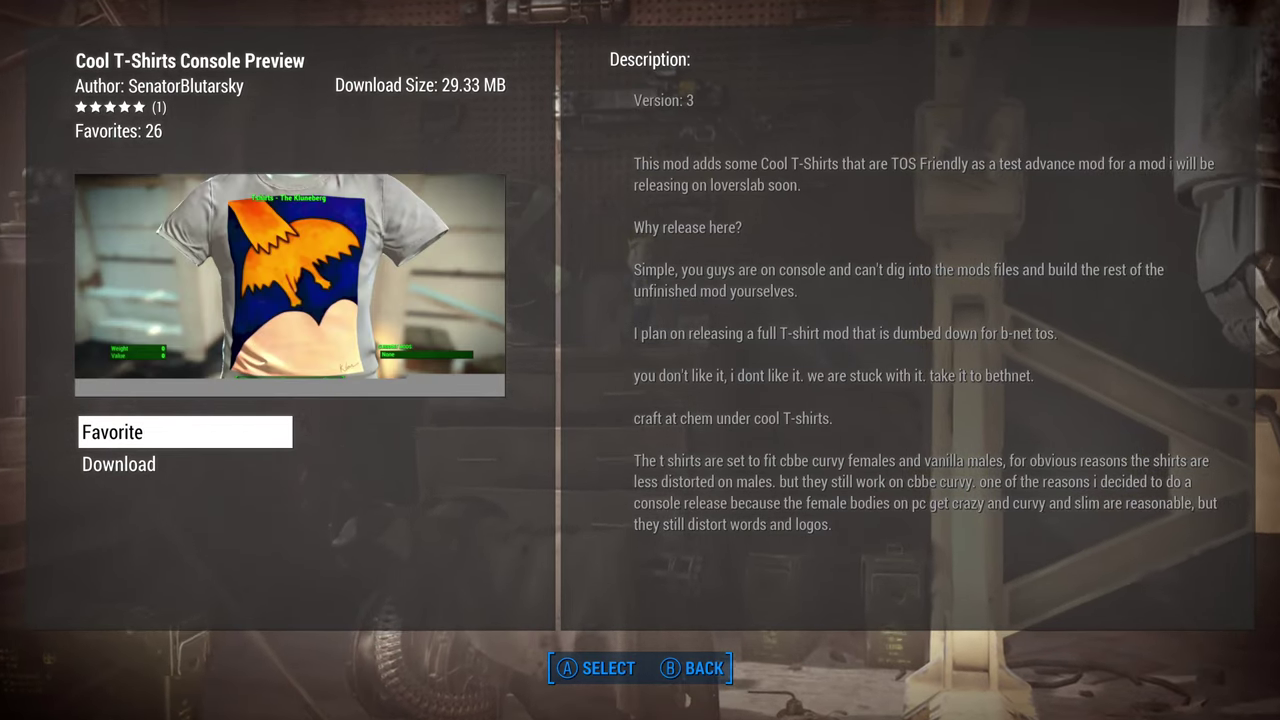
key(Escape)
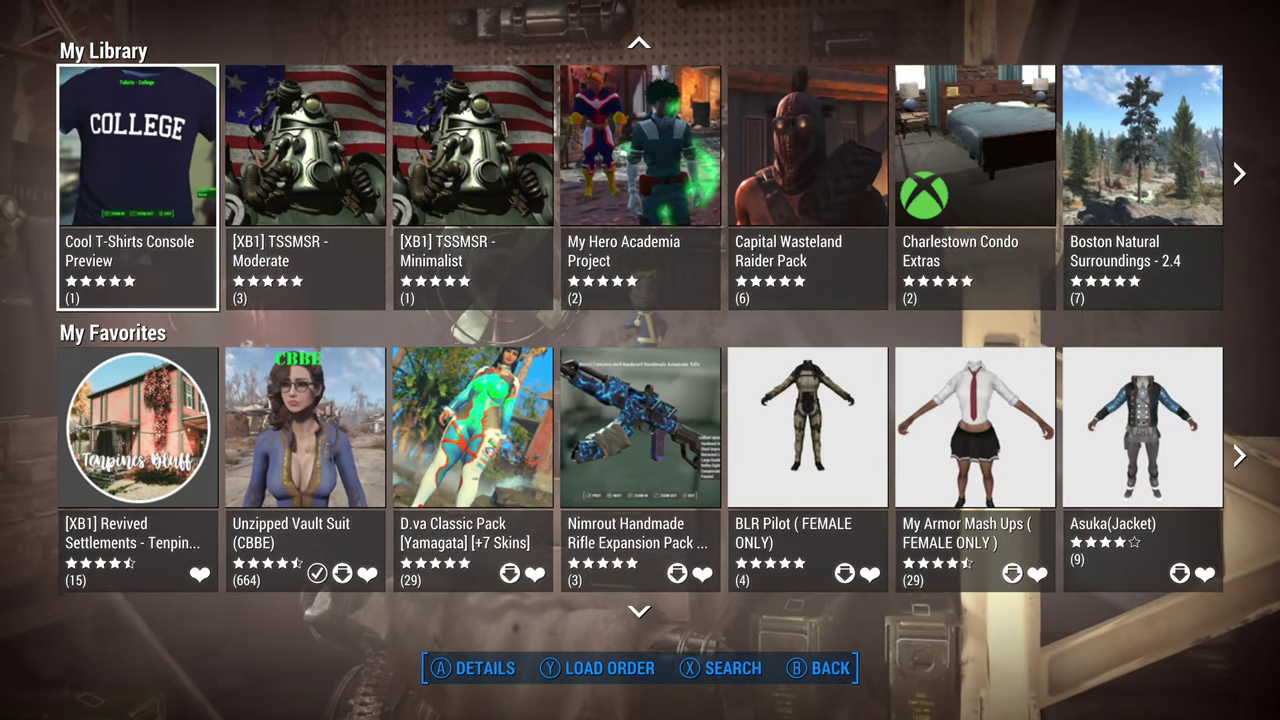
Step: Open the Load Order list of installed mods (1.01 GB) and browse its entries
key(Up)
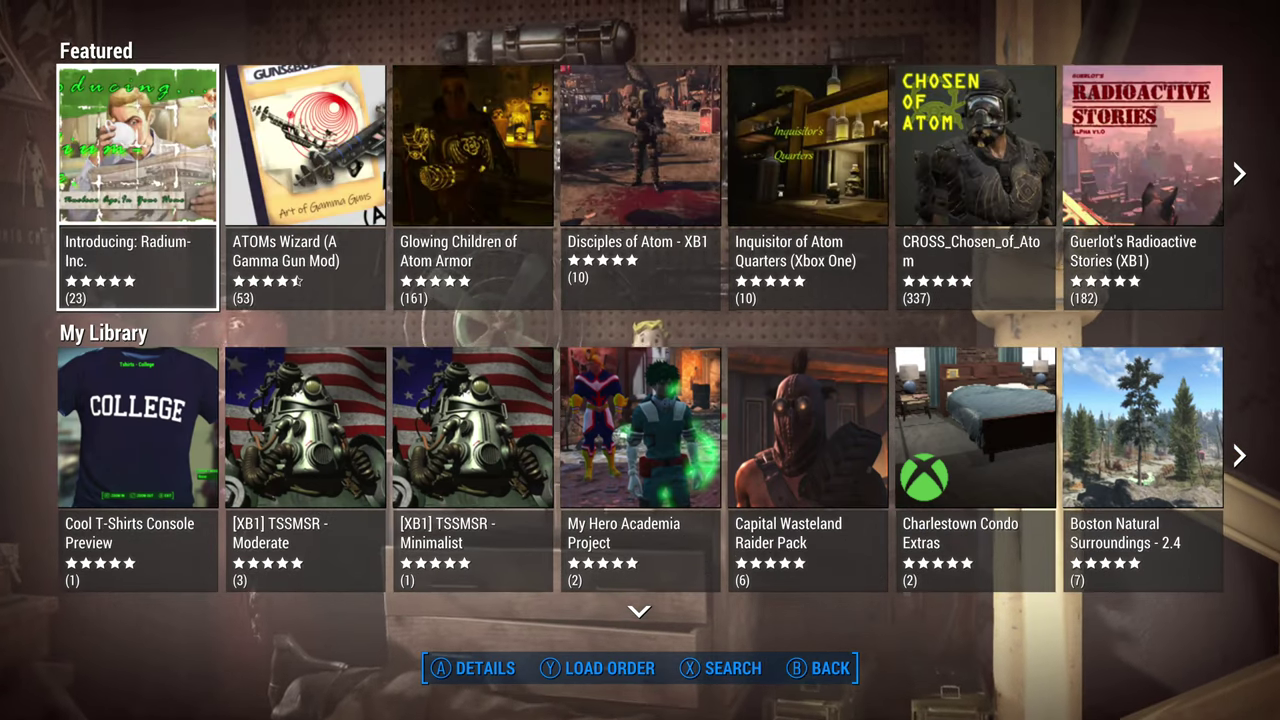
key(Down)
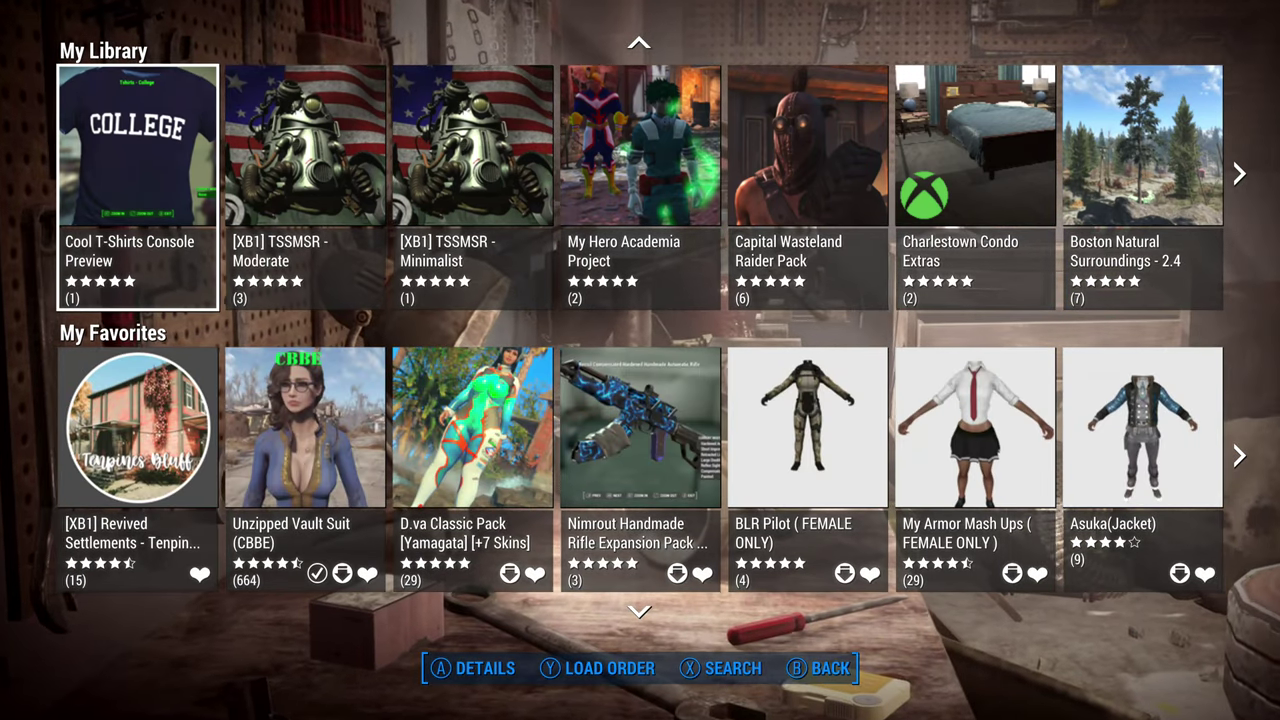
key(y)
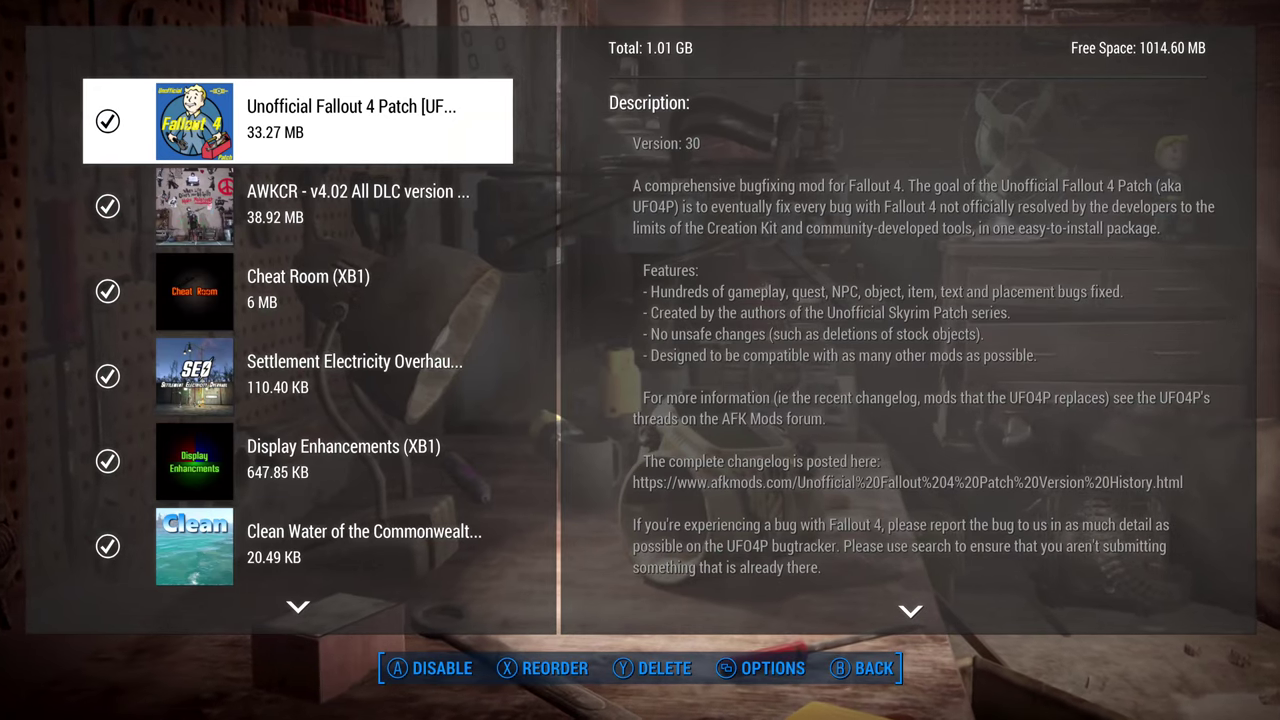
key(Down)
key(Down)
key(Down)
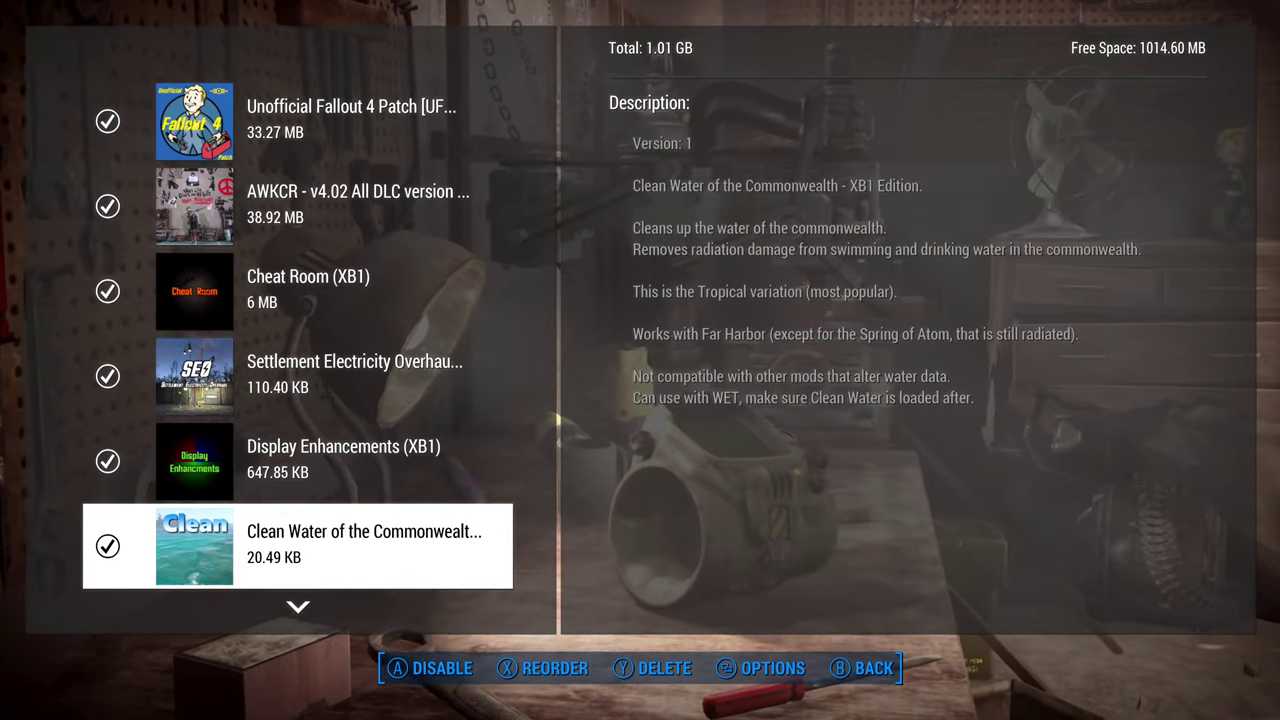
key(Escape)
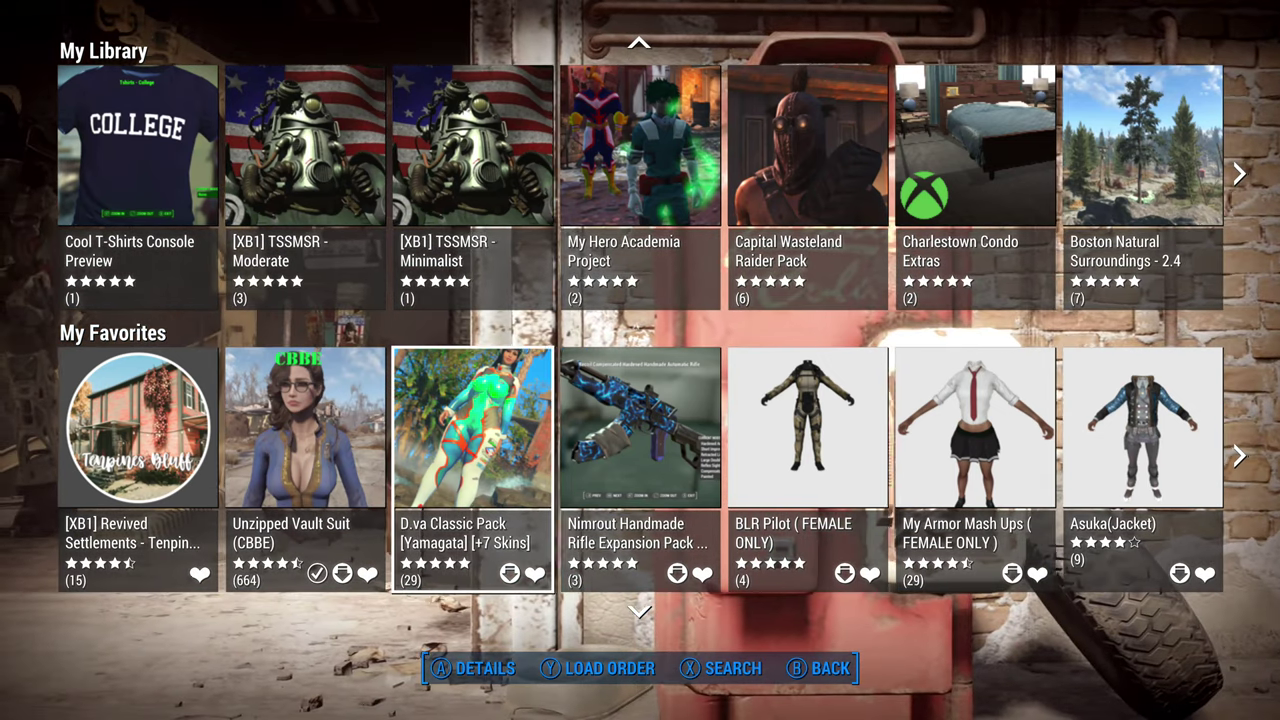
Step: Check the D.va Classic Pack details, then open the Load Order list of installed mods
key(Return)
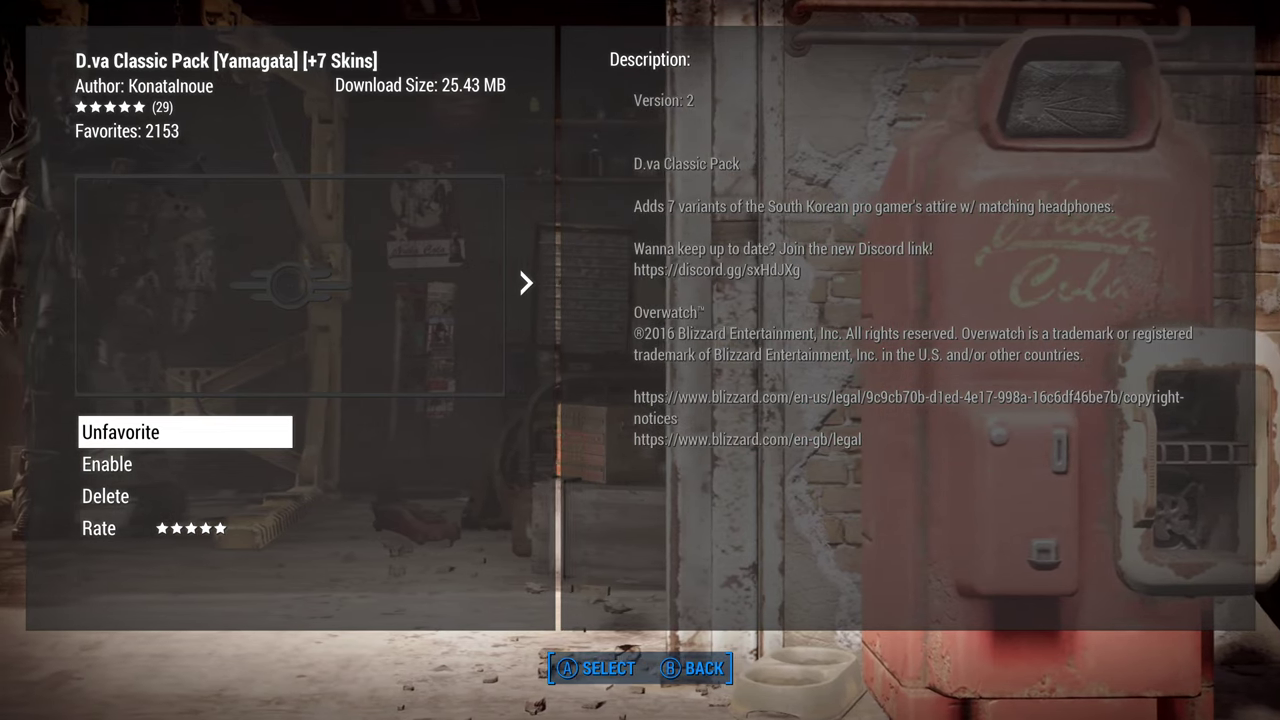
key(Escape)
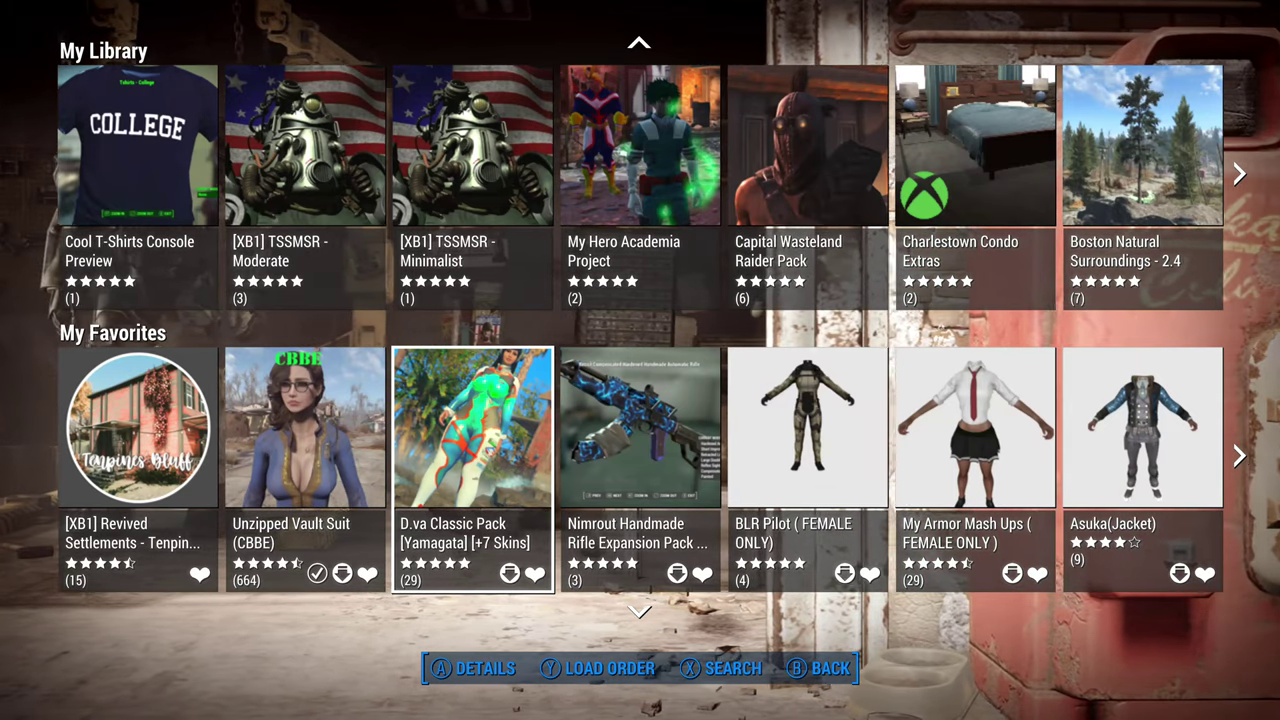
key(Left)
key(Left)
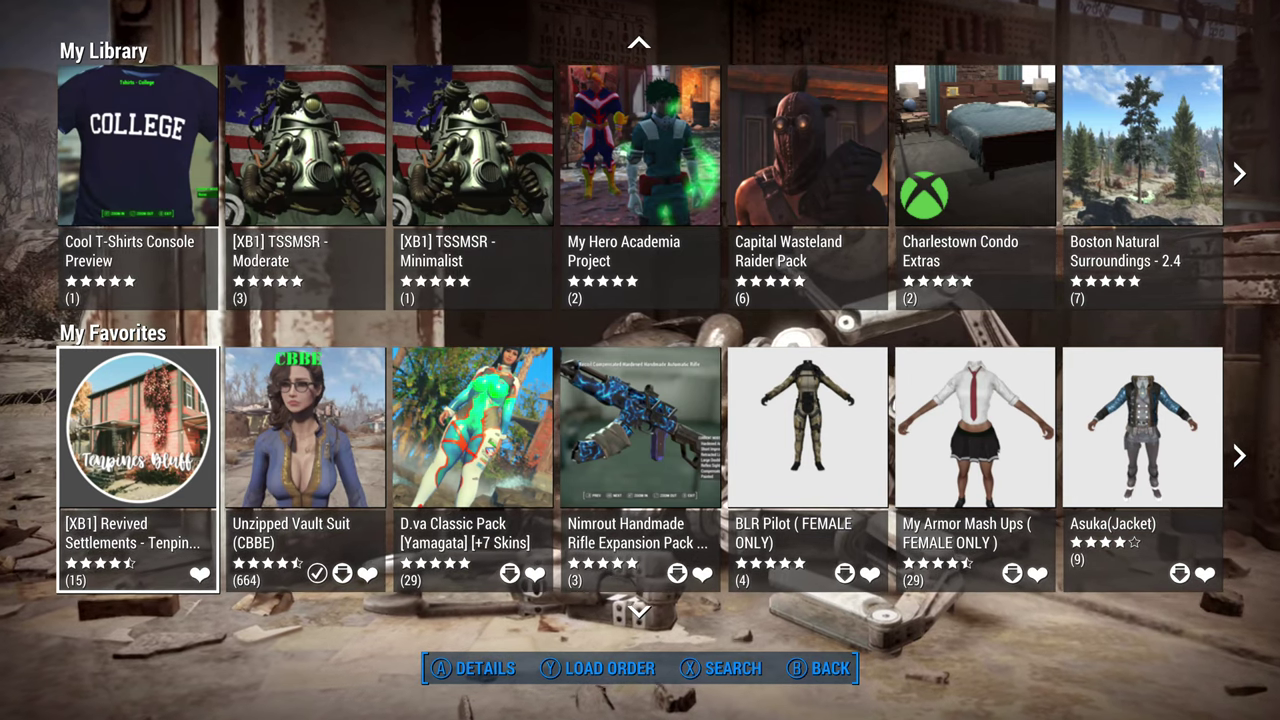
key(y)
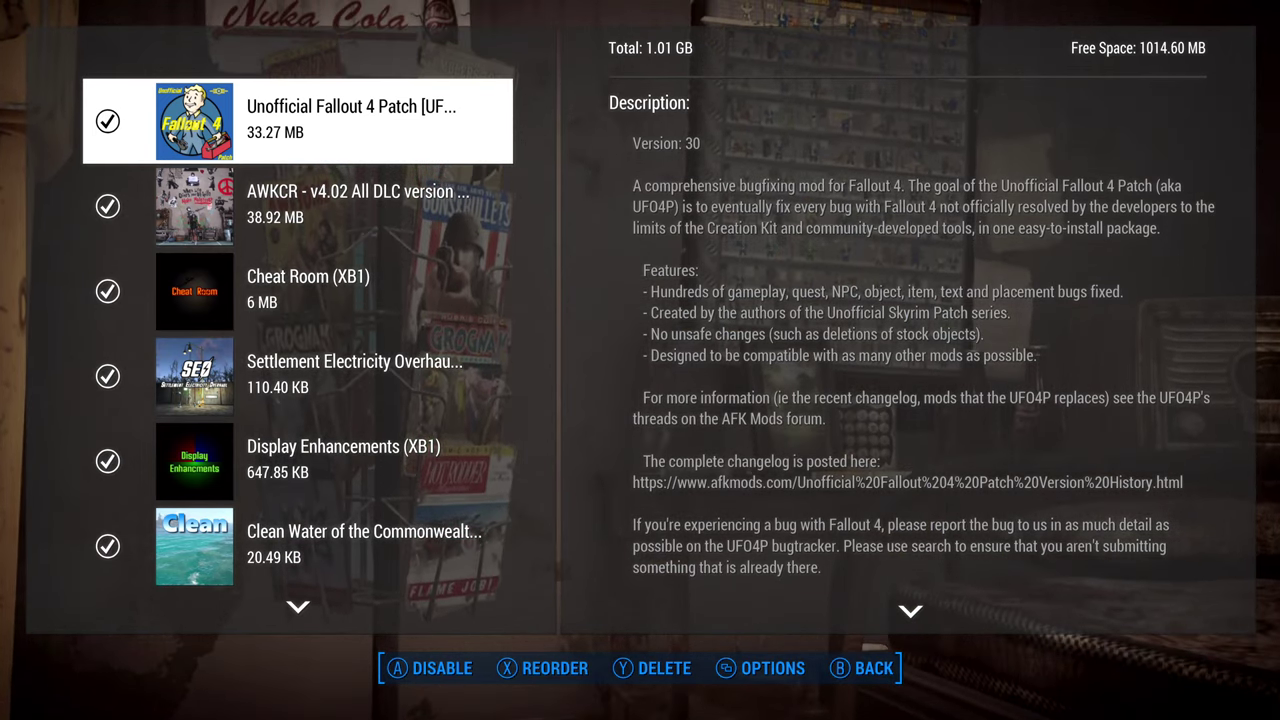
Step: Review load order descriptions from AWKCR and Cheat Room down to Black Widow and Unzipped Vault Suit
key(Down)
key(Down)
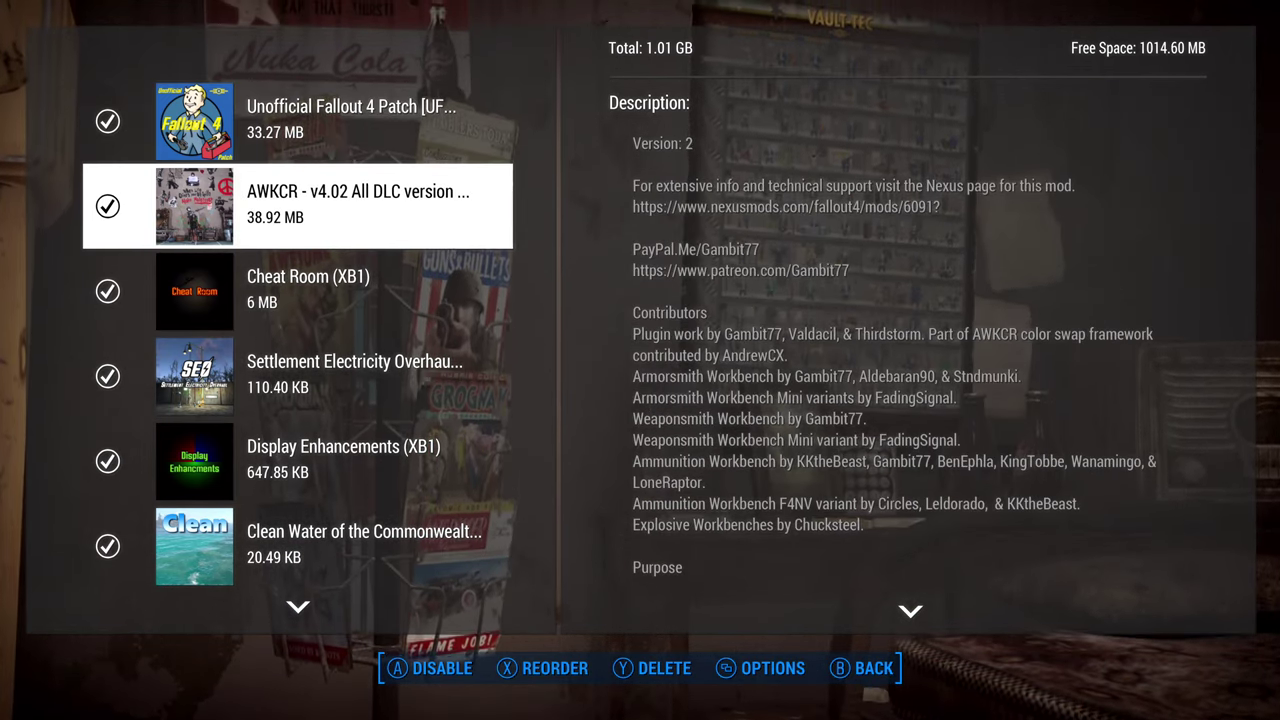
key(Down)
key(Up)
key(Up)
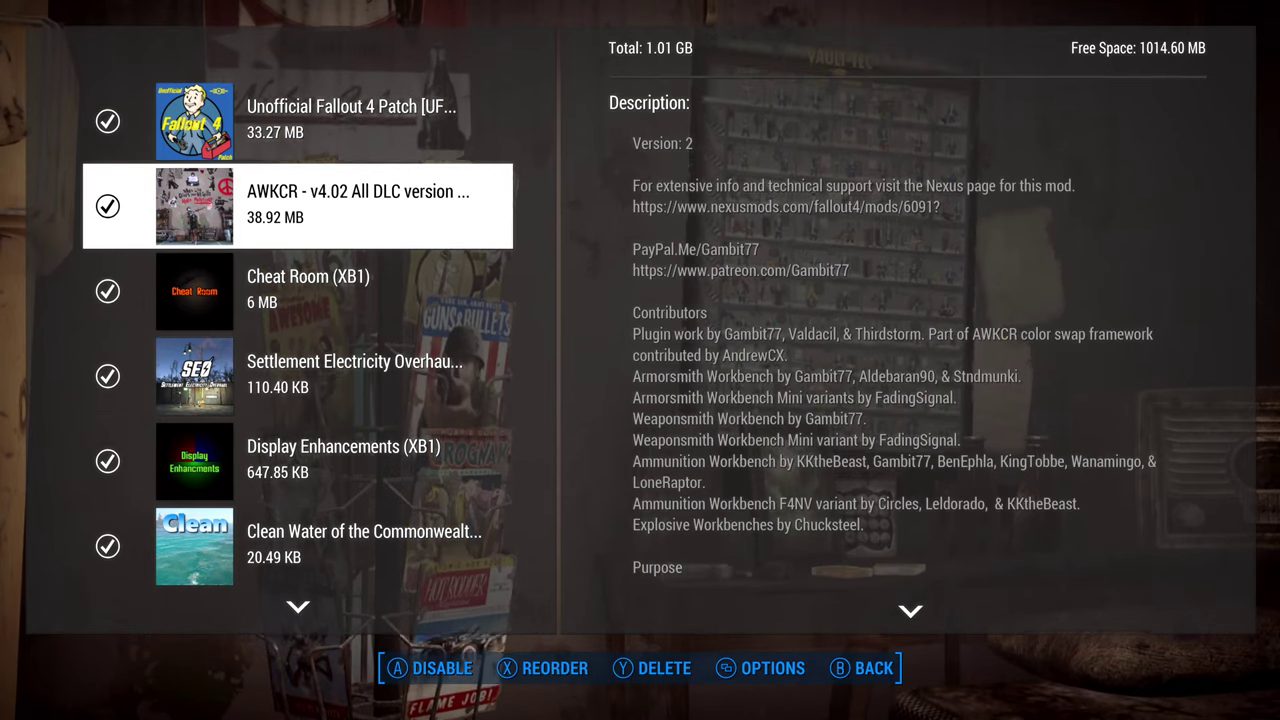
key(Down)
key(Down)
key(Down)
key(Down)
key(Down)
key(Down)
key(Down)
key(Down)
key(Down)
key(Down)
key(Down)
key(Down)
key(Down)
key(Down)
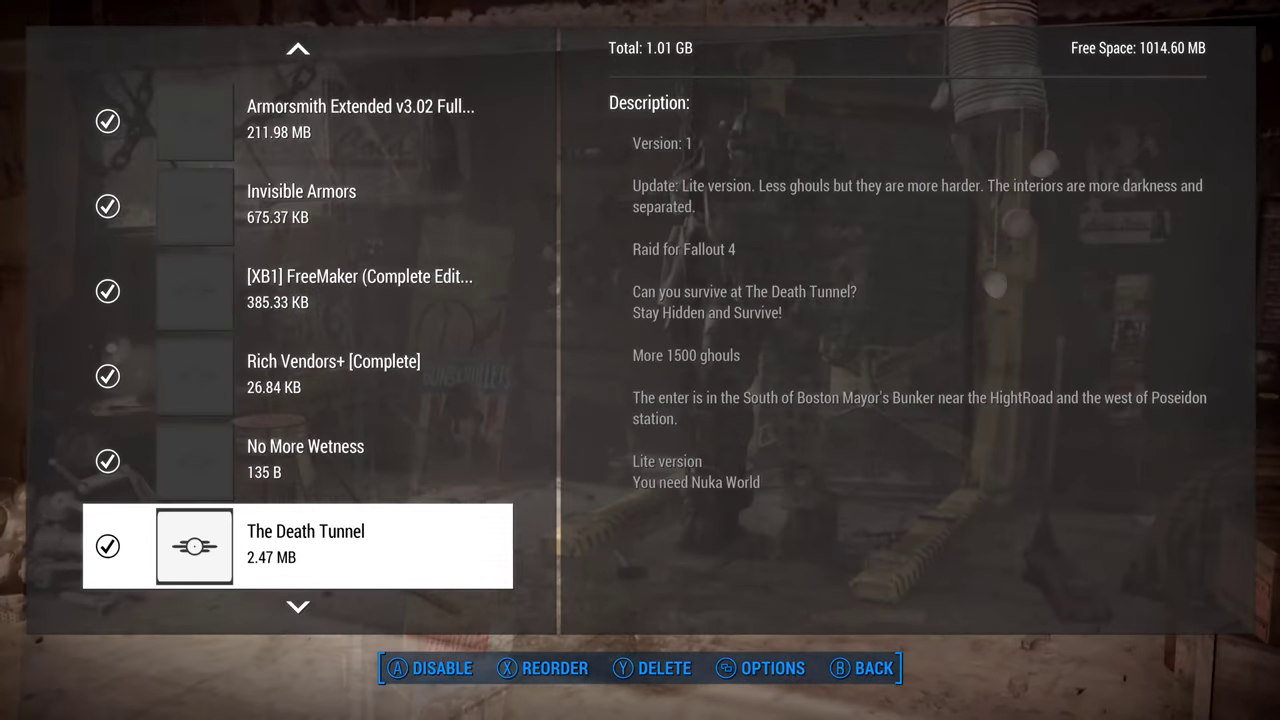
key(Down)
key(Down)
key(Down)
key(Down)
key(Down)
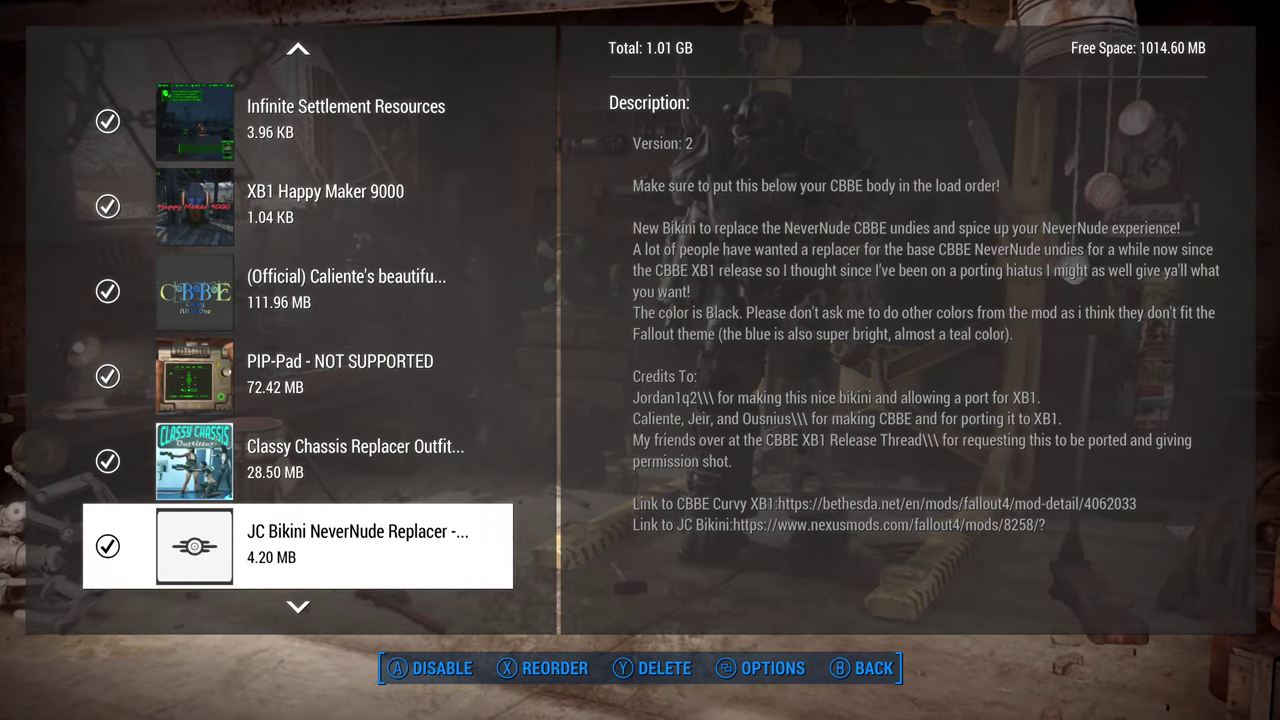
key(Down)
key(Down)
key(Down)
key(Down)
key(Down)
key(Down)
key(Down)
key(Down)
key(Down)
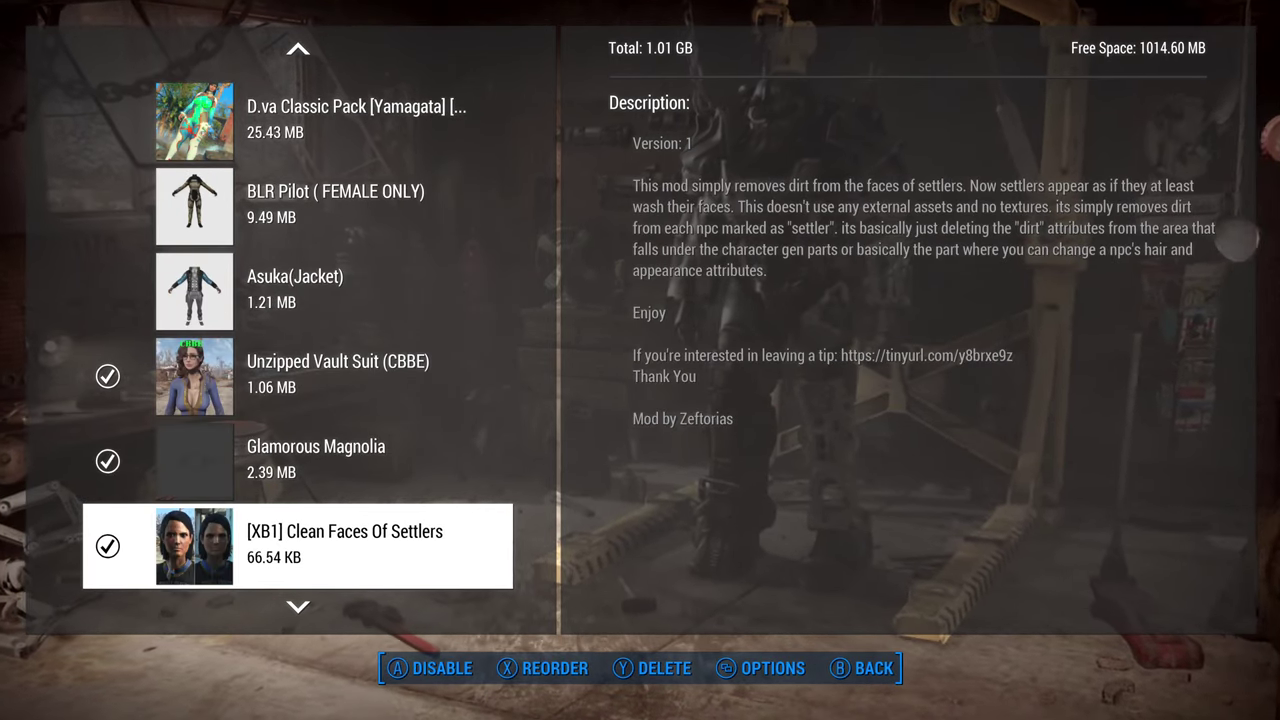
key(Up)
key(Up)
key(Up)
key(Up)
key(Up)
key(Up)
key(Up)
key(Up)
key(Up)
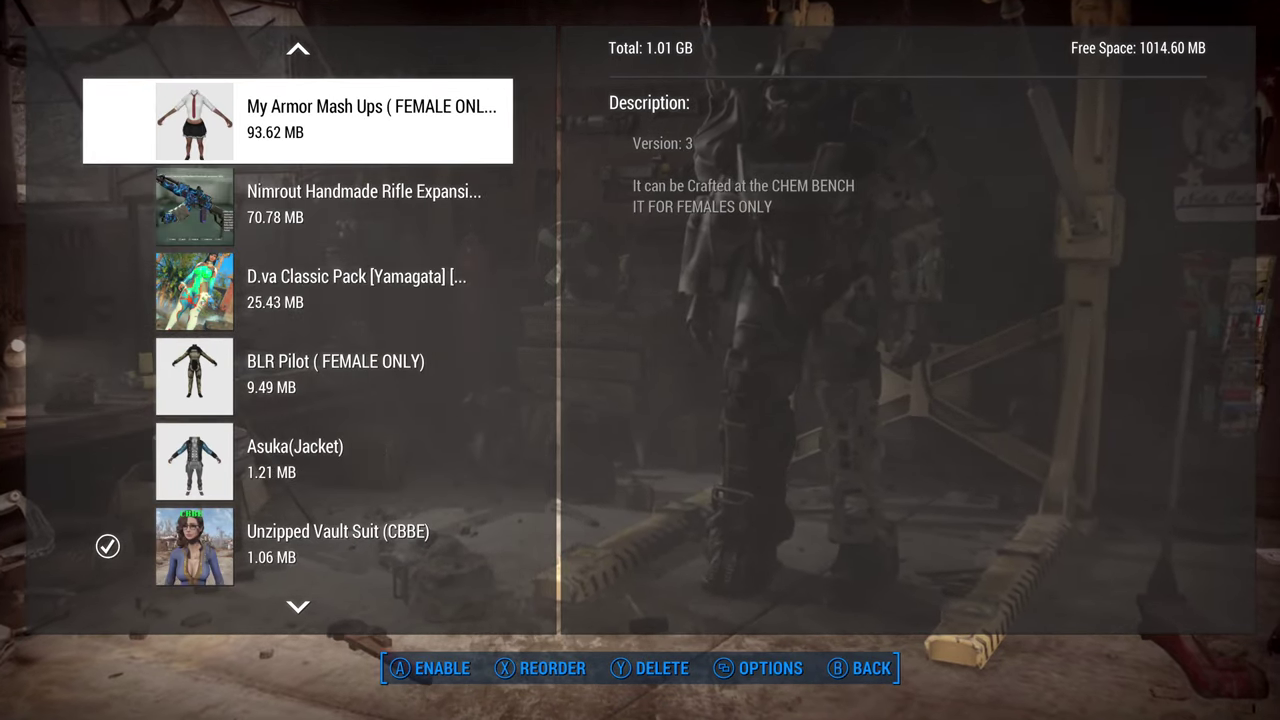
key(Up)
key(Up)
key(Up)
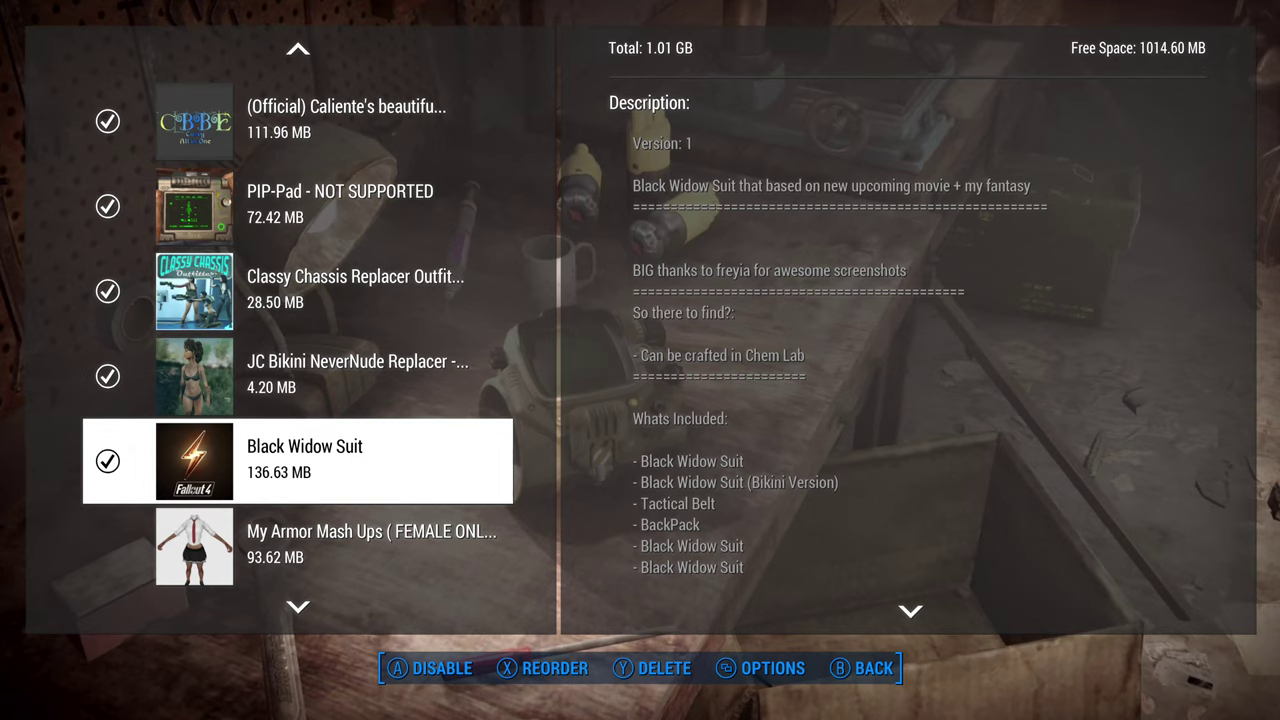
key(Down)
key(Down)
key(Down)
key(Down)
key(Down)
key(Down)
key(Up)
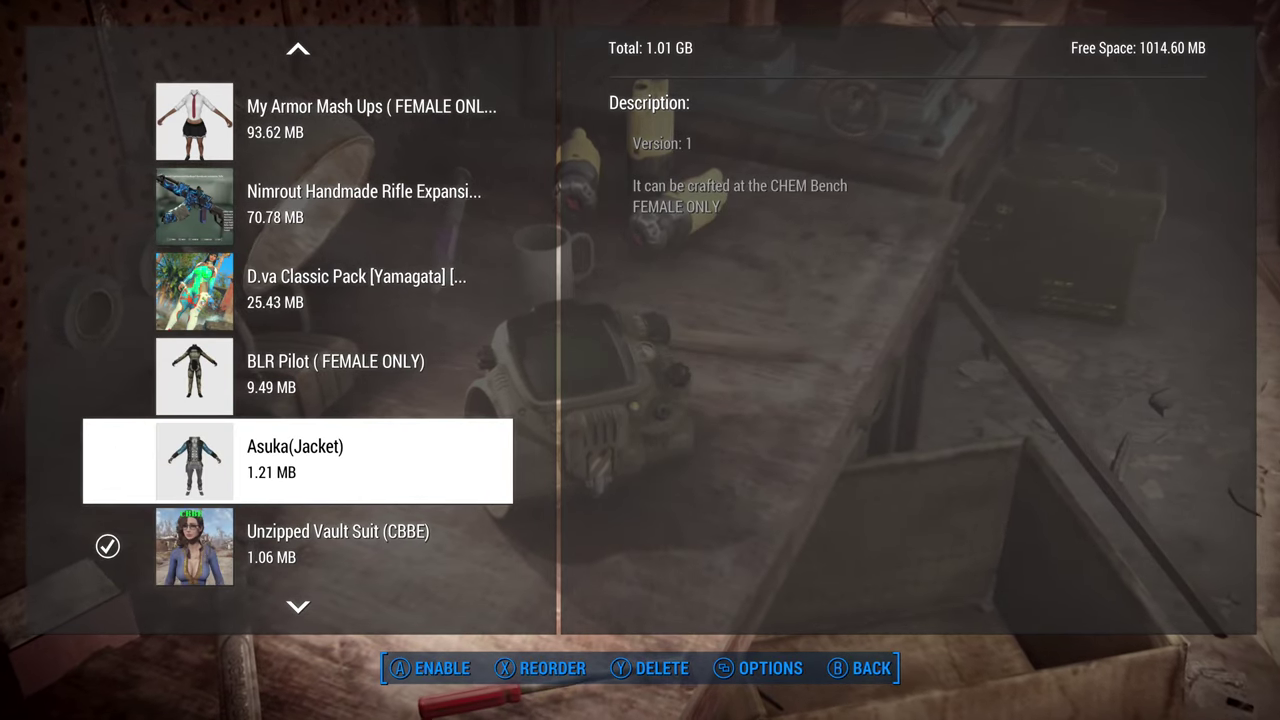
key(Up)
key(Up)
key(Up)
key(Up)
key(Up)
key(Down)
key(Down)
key(Down)
key(Down)
key(Down)
key(Down)
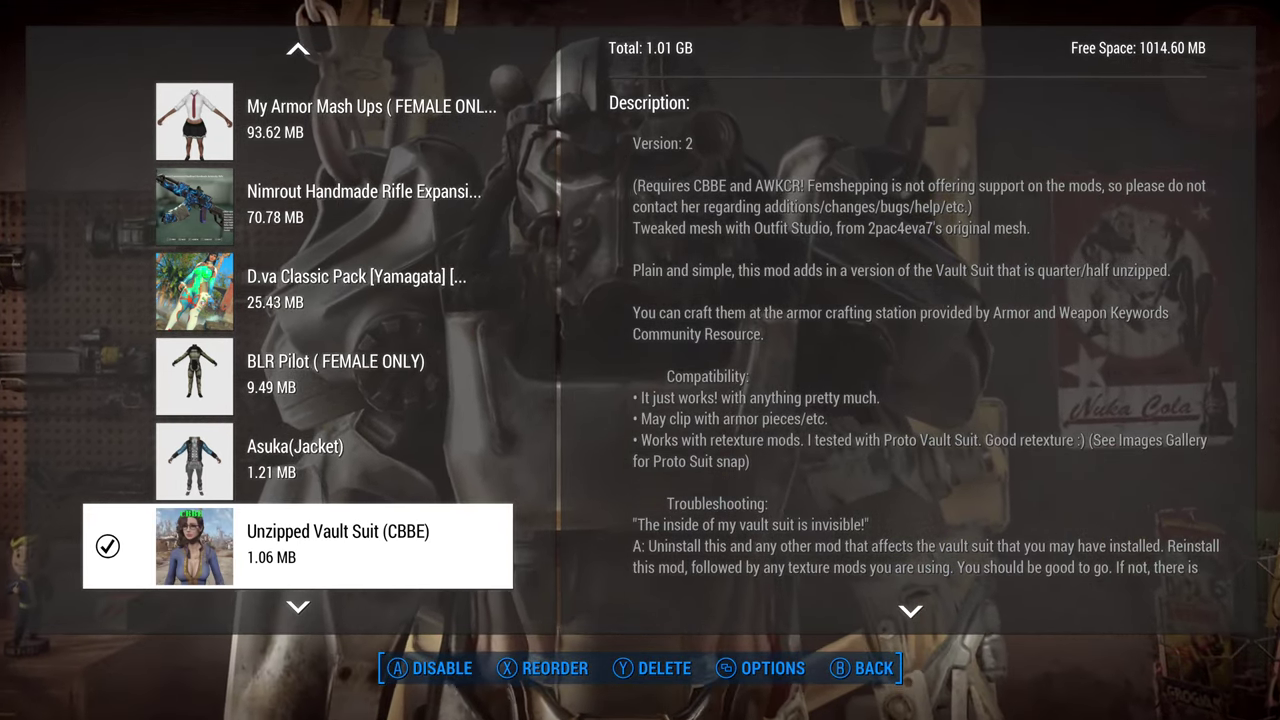
Step: Compare the unchecked BLR Pilot, Nimrout and D.va Classic Pack descriptions, then return up the list
key(Up)
key(Up)
key(Up)
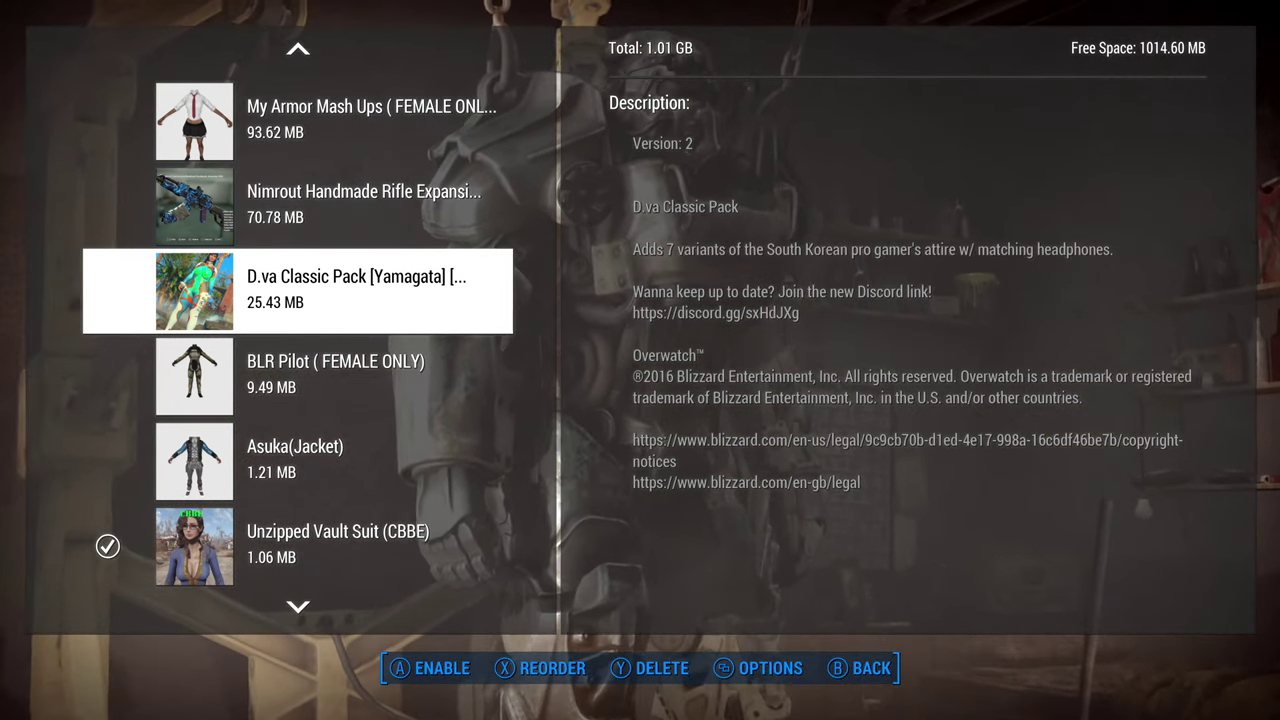
key(Down)
key(Up)
key(Up)
key(Up)
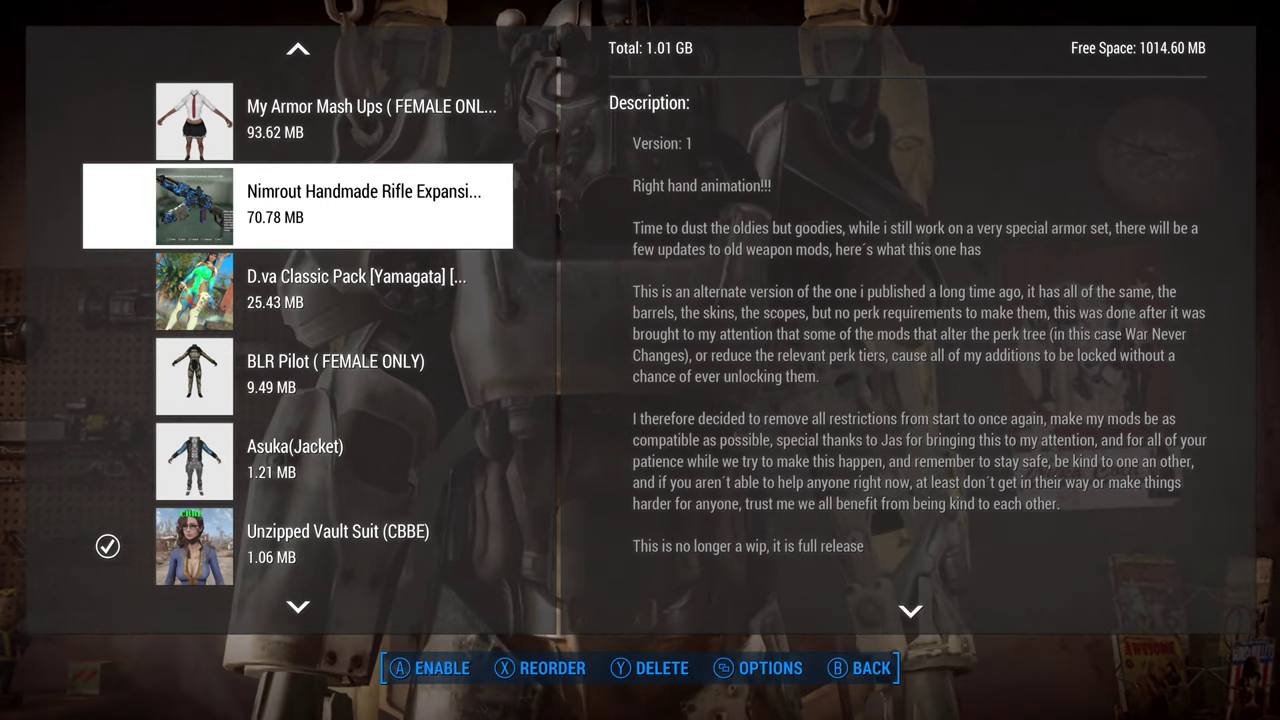
key(Down)
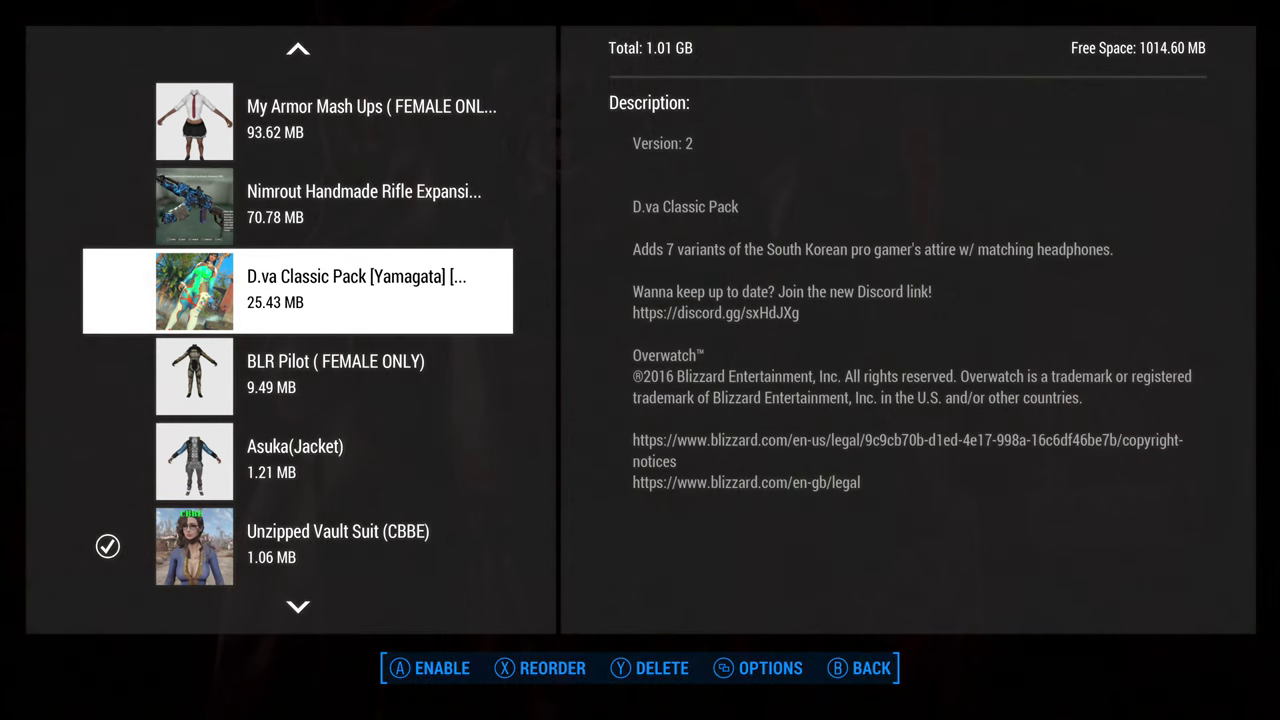
key(Down)
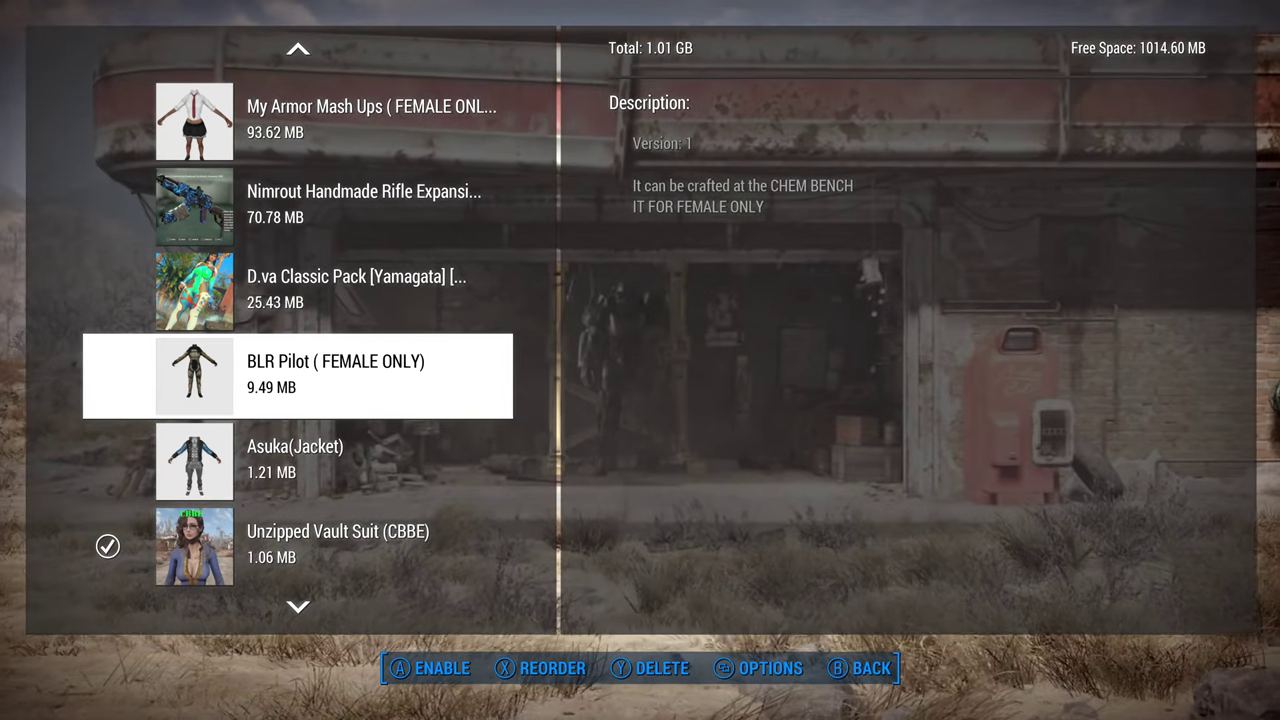
key(Up)
key(Down)
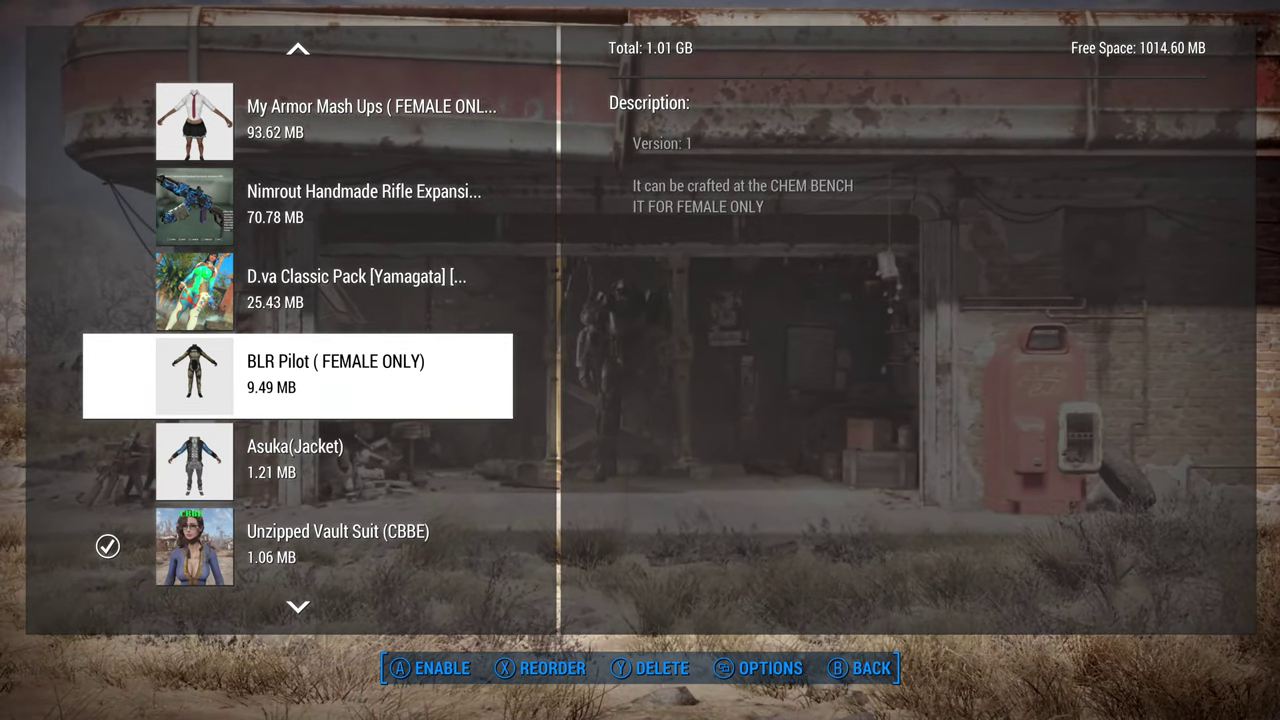
key(Up)
key(Up)
key(Up)
key(Up)
key(Up)
key(Up)
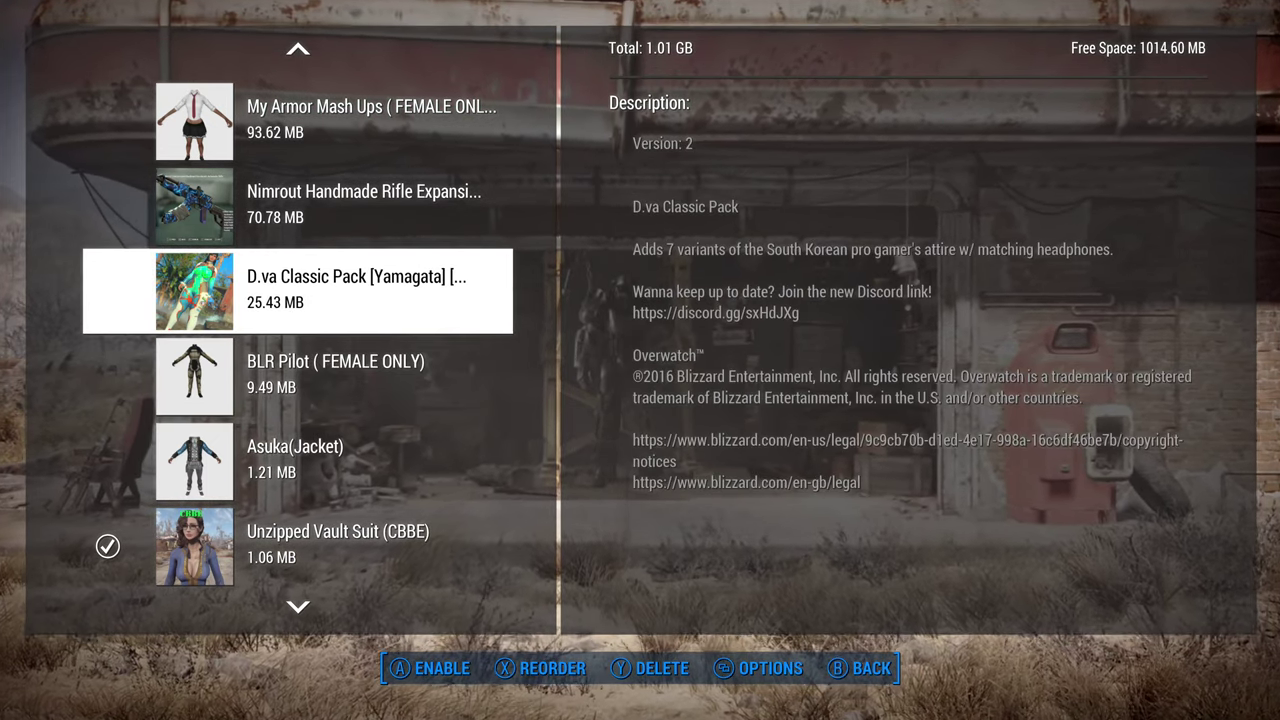
key(Up)
key(Up)
key(Up)
key(Up)
Step: Read the Display Enhancements, JC Bikini, Glamorous Magnolia and Loving Cait descriptions
key(Up)
key(Up)
key(Up)
key(Up)
key(Up)
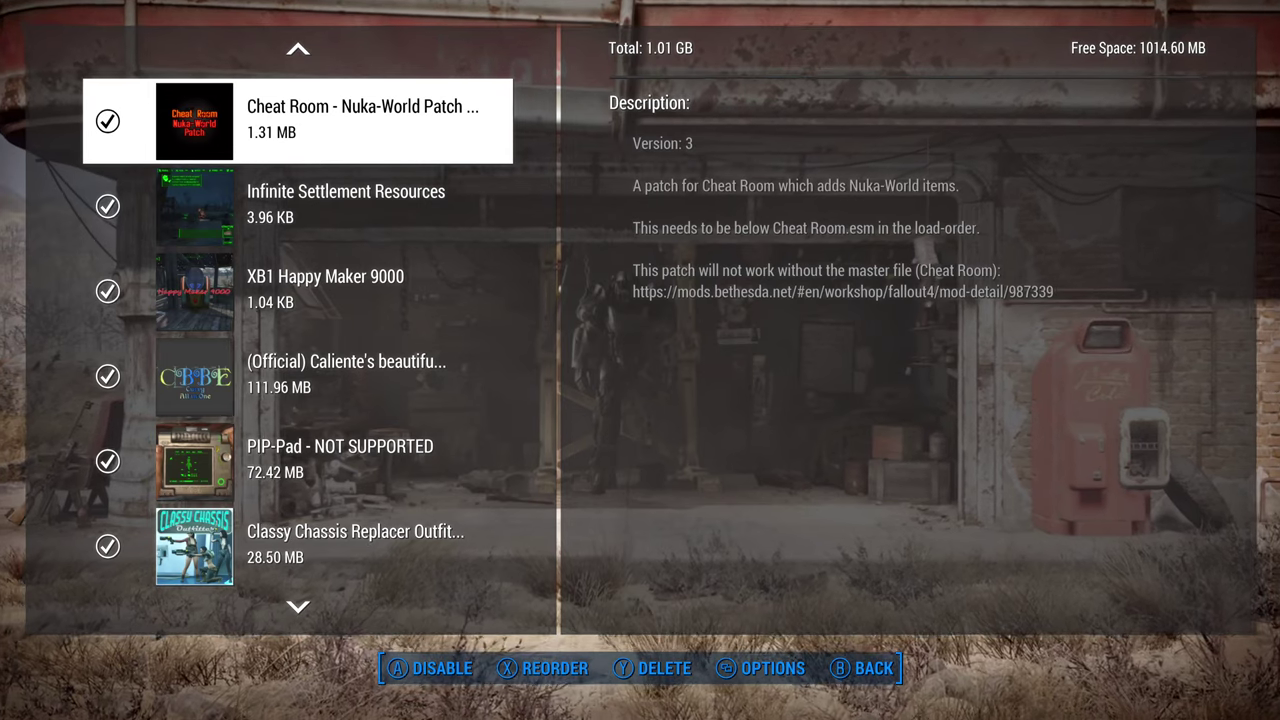
key(Up)
key(Up)
key(Up)
key(Up)
key(Up)
key(Up)
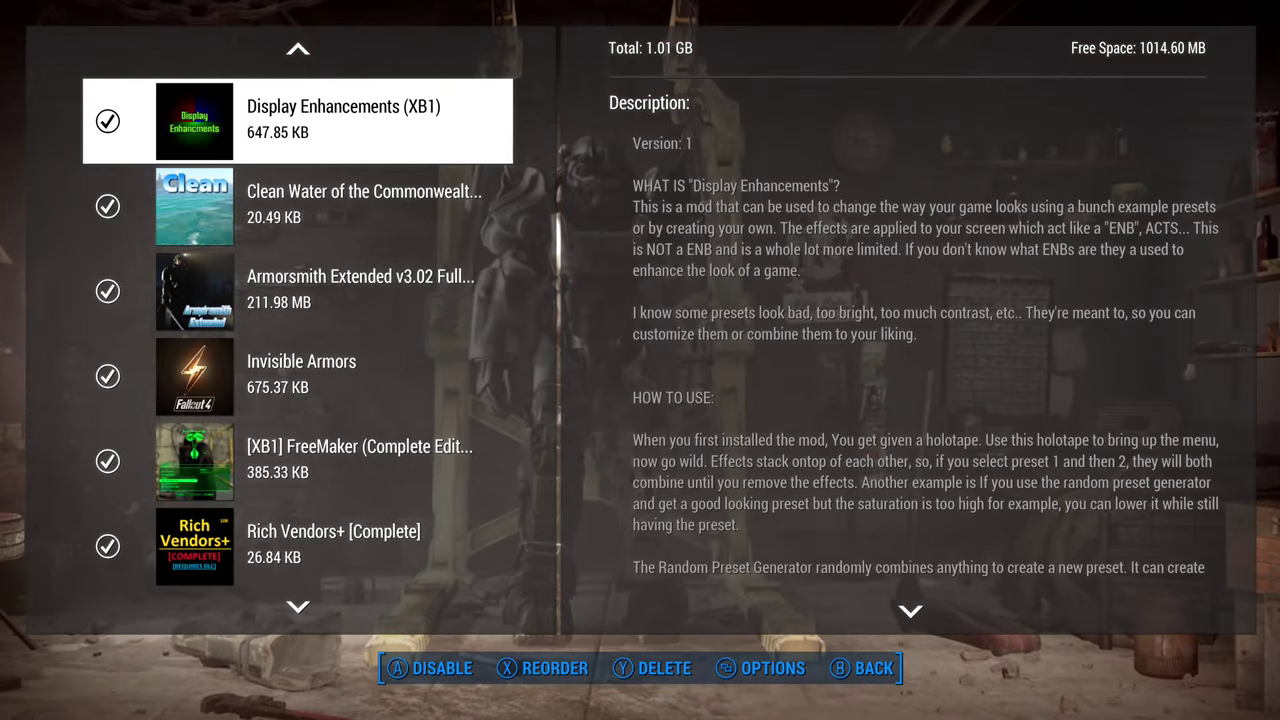
key(Up)
key(Down)
key(Down)
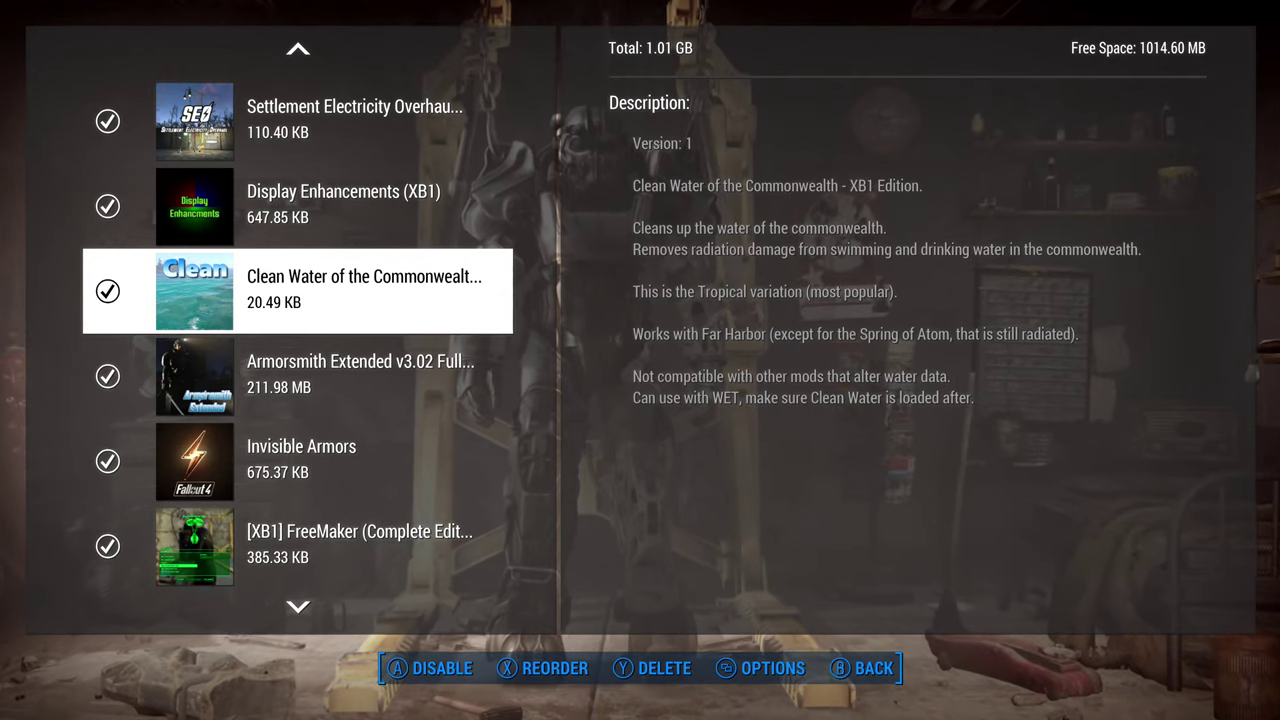
key(Down)
key(Down)
key(Down)
key(Down)
key(Down)
key(Down)
key(Down)
key(Down)
key(Down)
key(Down)
key(Down)
key(Down)
key(Down)
key(Down)
key(Down)
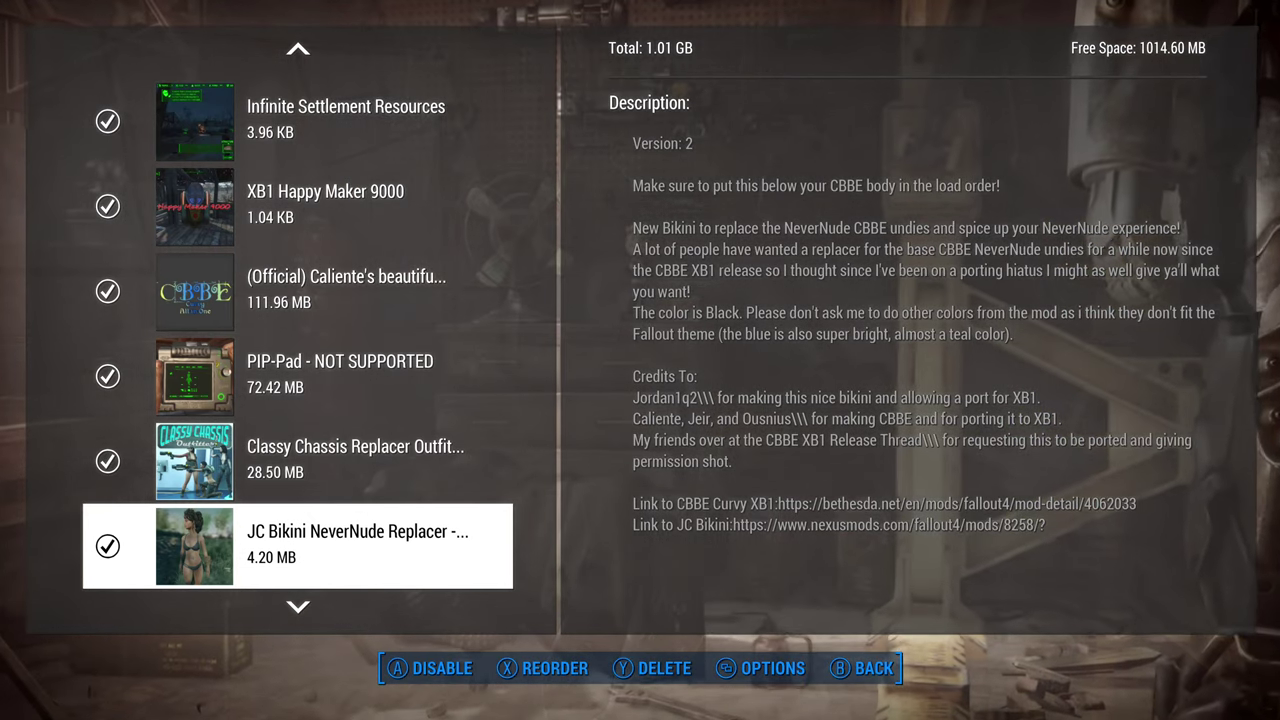
key(Down)
key(Down)
key(Down)
key(Down)
key(Down)
key(Down)
key(Down)
key(Down)
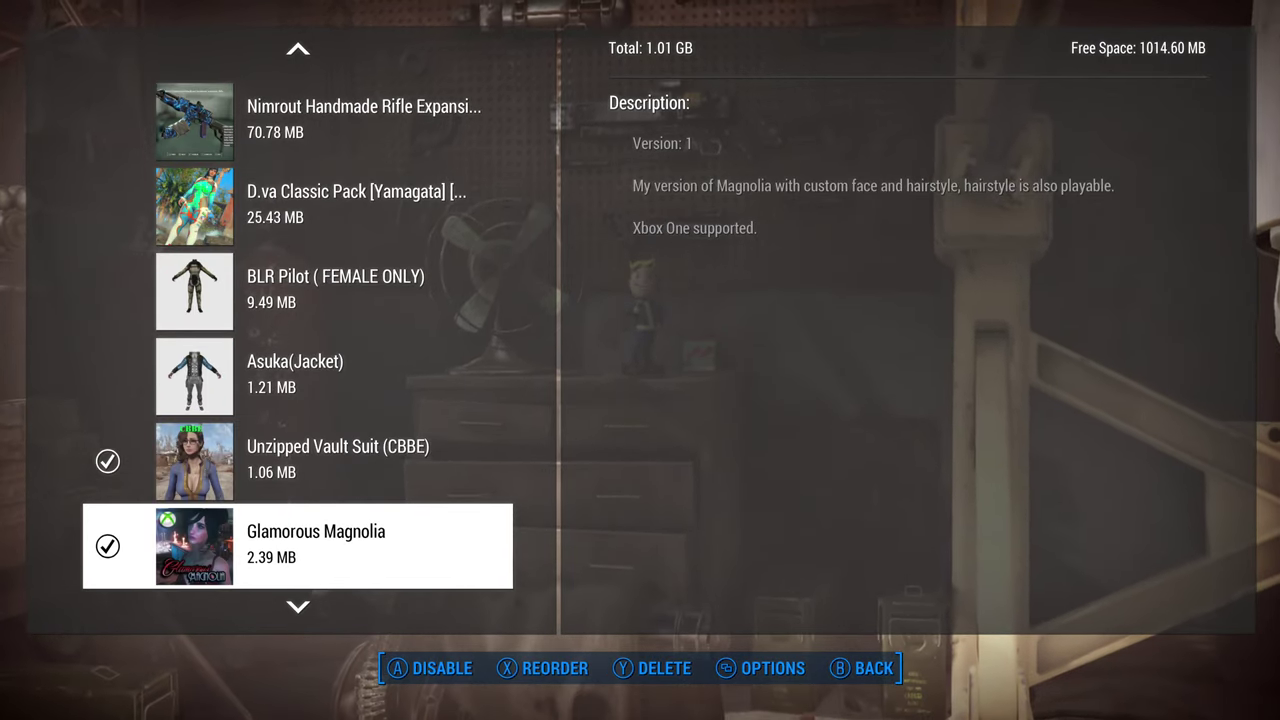
key(Down)
key(Down)
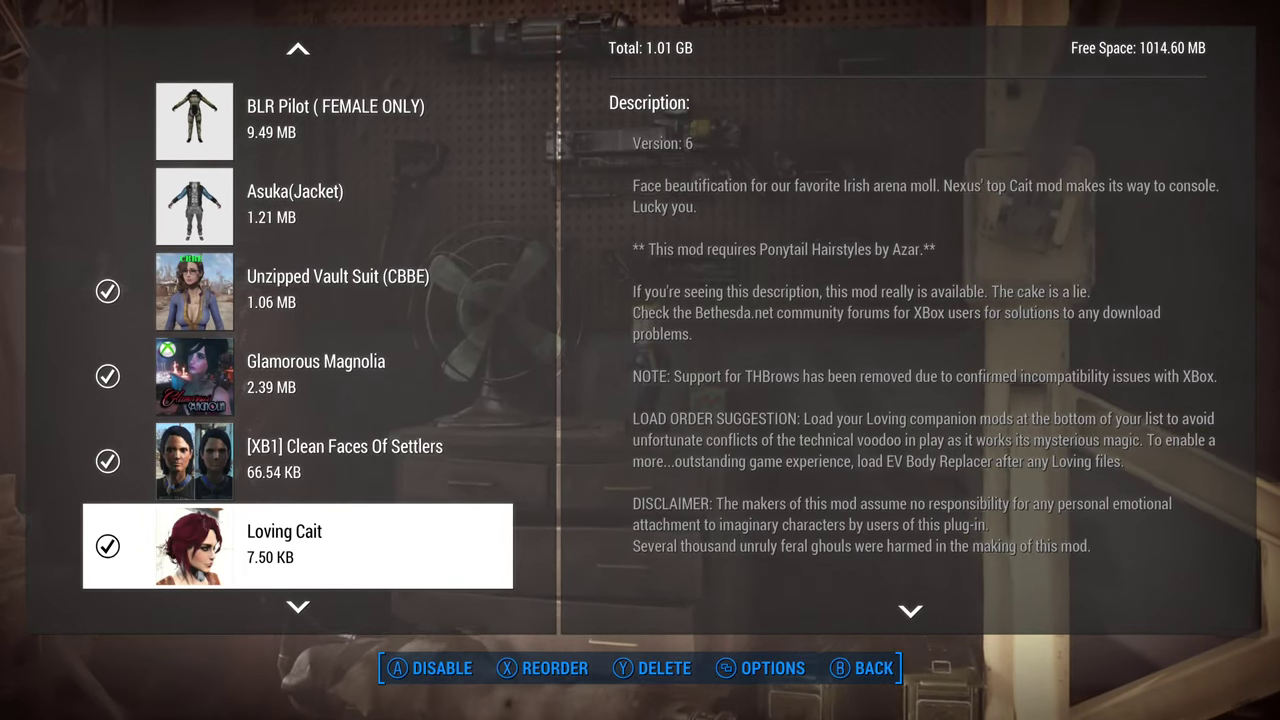
Step: Read descriptions from LGX41 Crazy Myrna Tweak through Clean Settlements, then back to Female Neck Tweaks
key(Down)
key(Down)
key(Down)
key(Down)
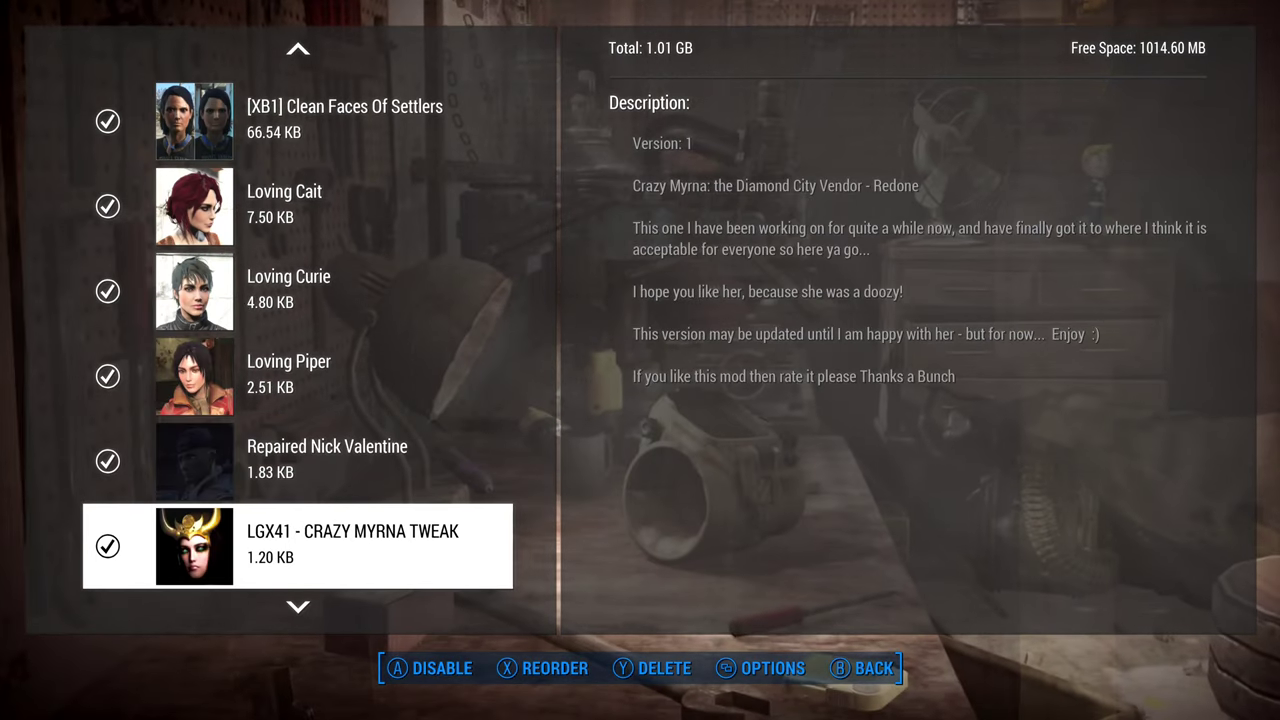
key(Down)
key(Down)
key(Down)
key(Down)
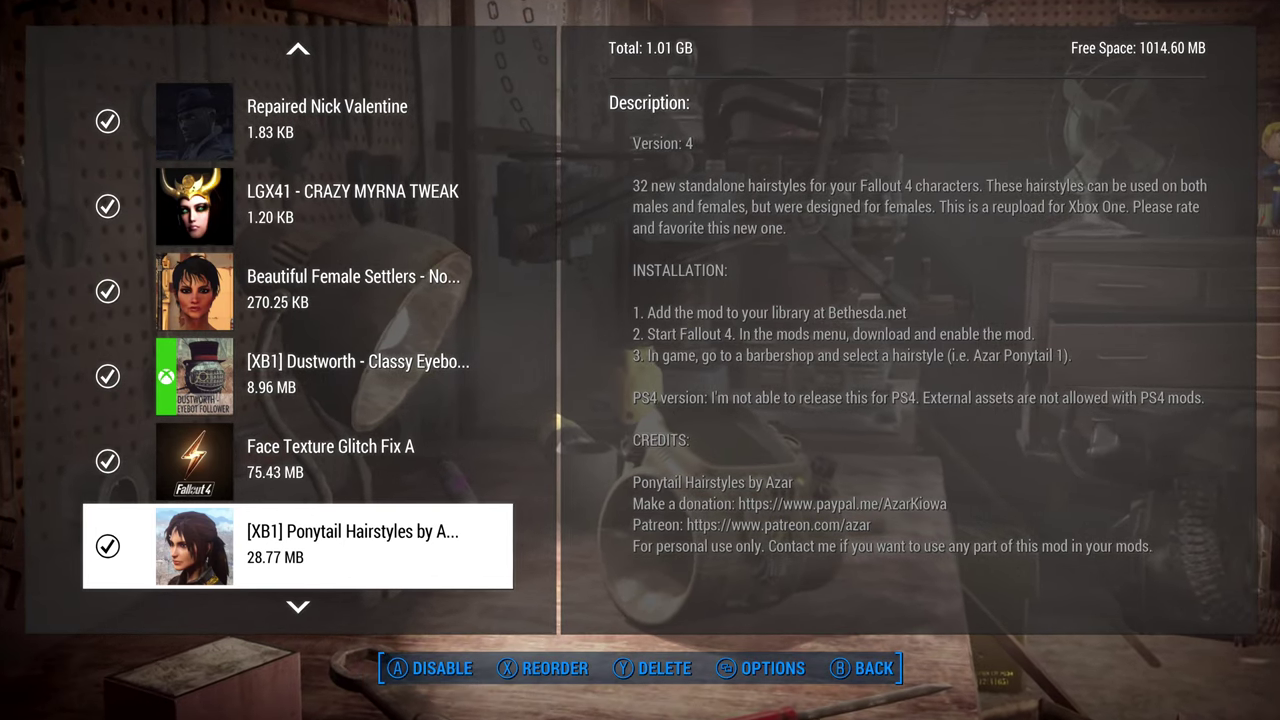
key(Down)
key(Down)
key(Down)
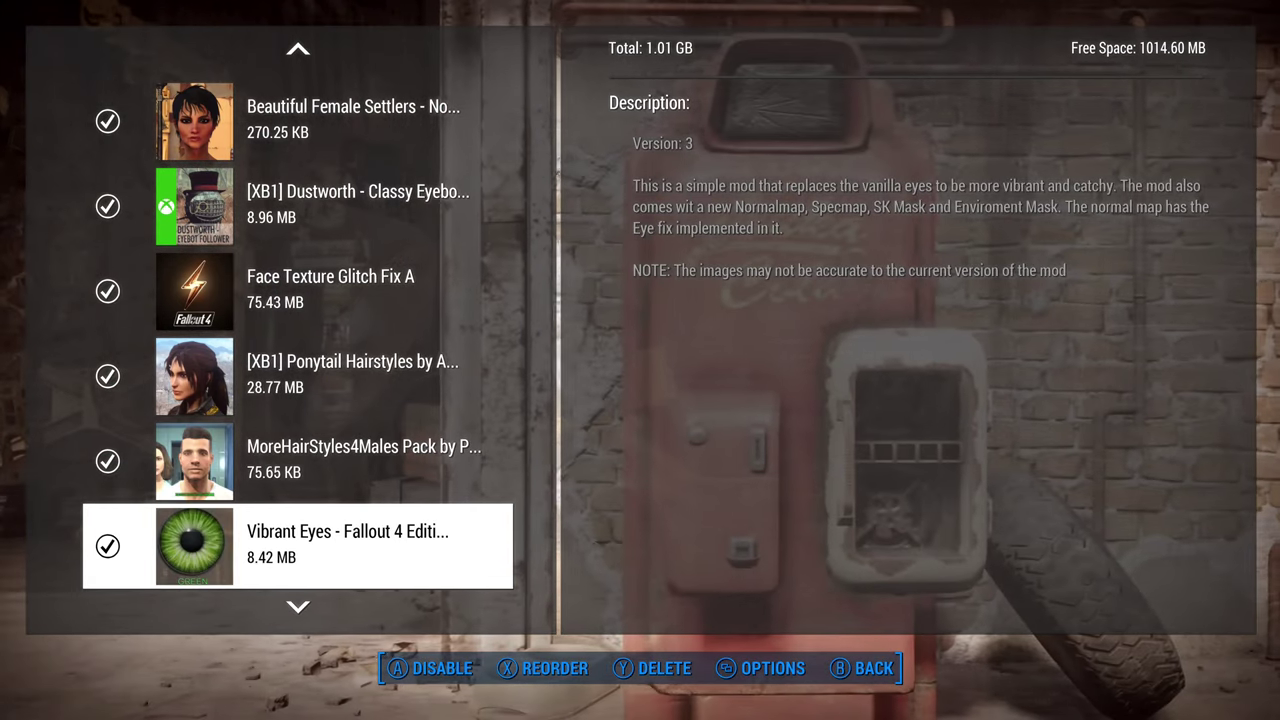
key(Down)
key(Down)
key(Down)
key(Down)
key(Down)
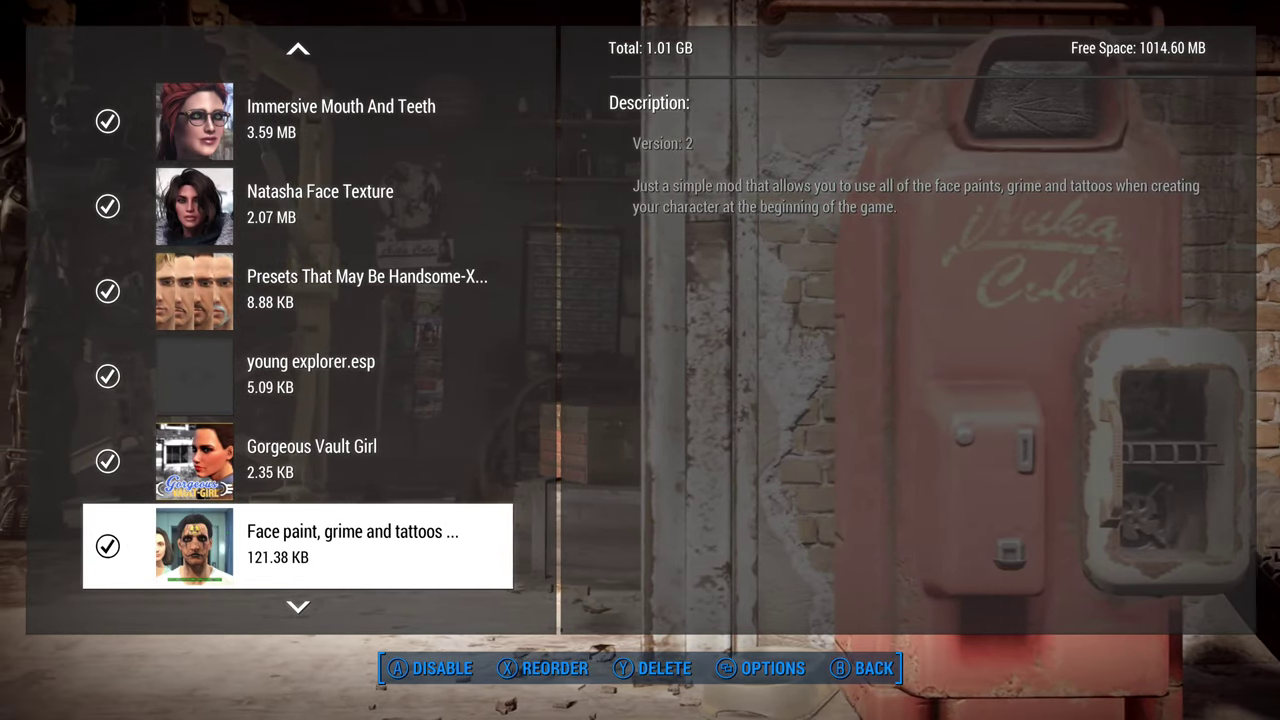
key(Down)
key(Down)
key(Down)
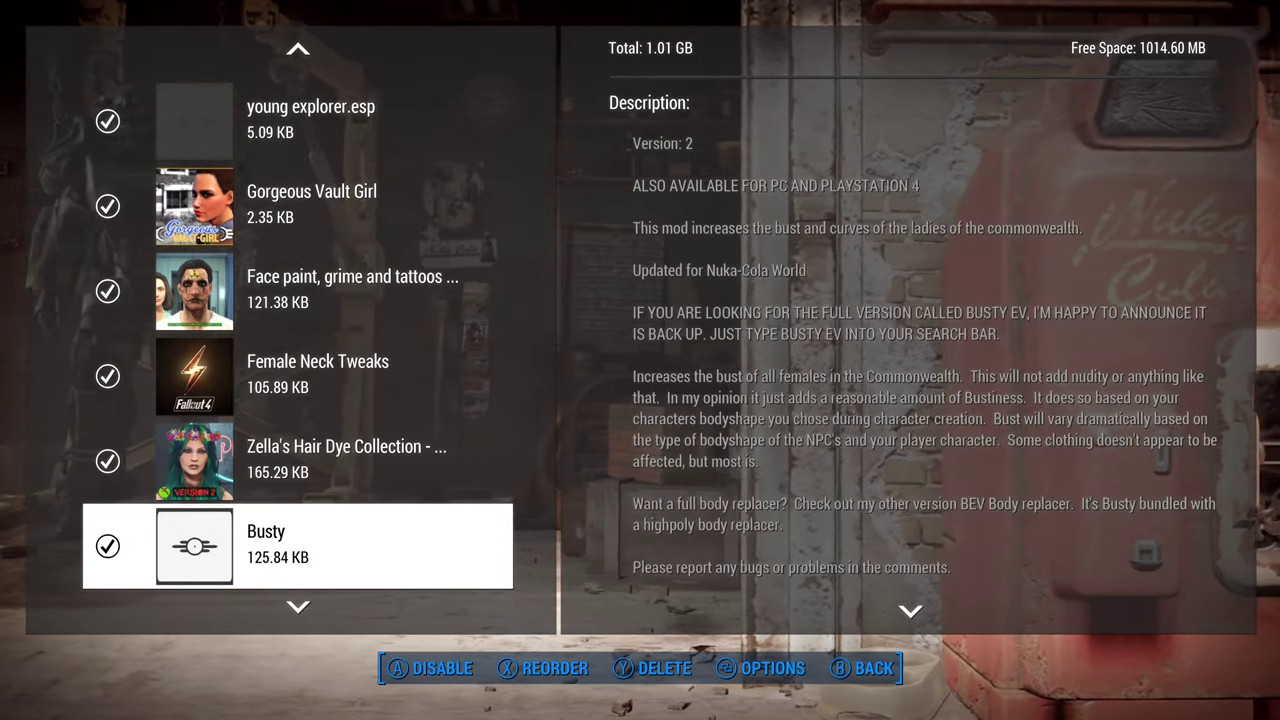
key(Down)
key(Down)
key(Down)
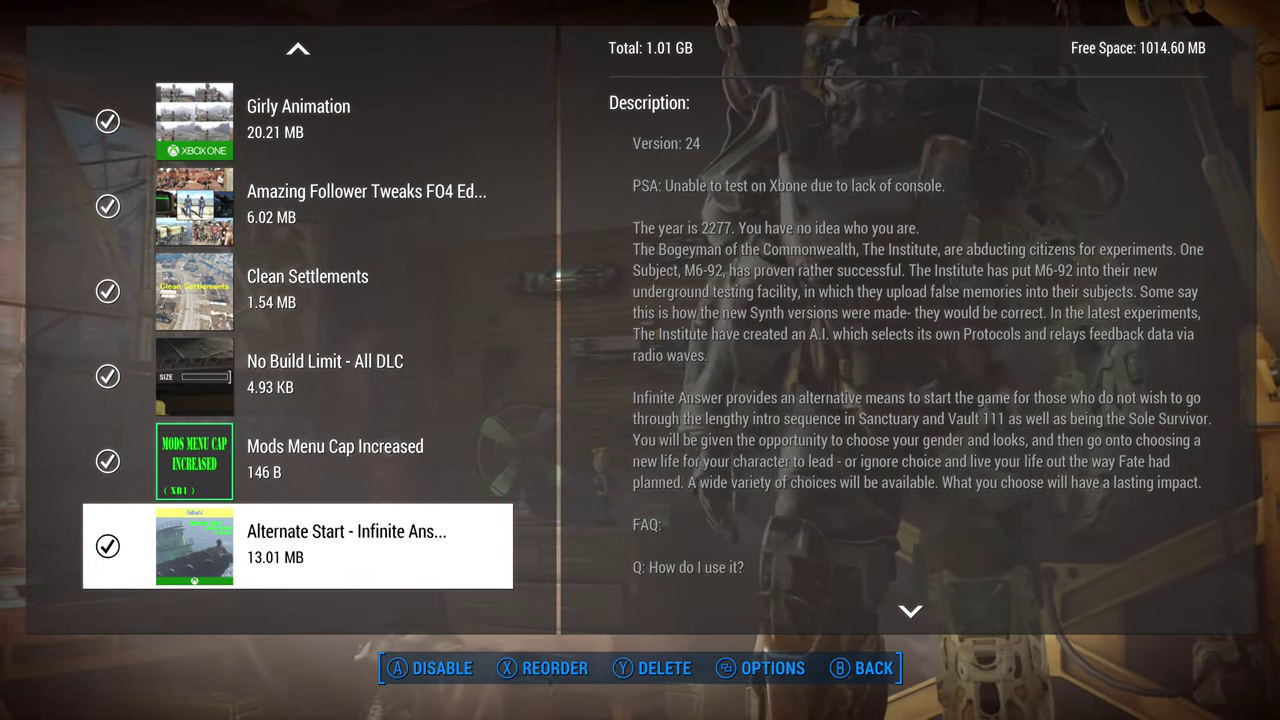
key(Up)
key(Up)
key(Up)
key(Up)
key(Up)
key(Up)
key(Up)
key(Up)
key(Up)
key(Up)
key(Up)
key(Up)
key(Up)
key(Up)
key(Up)
key(Up)
key(Up)
key(Up)
key(Up)
key(Up)
key(Up)
key(Up)
key(Up)
key(Up)
key(Up)
key(Up)
key(Up)
key(Up)
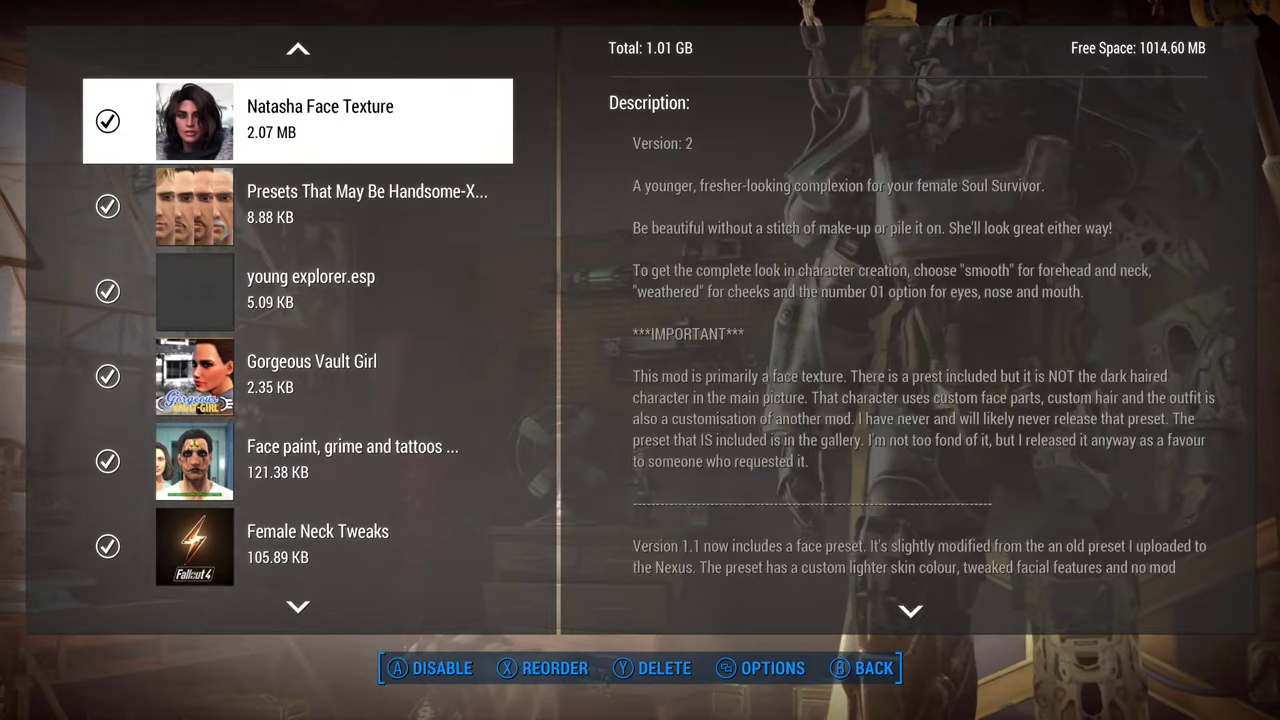
key(Up)
key(Up)
key(Up)
key(Up)
key(Up)
key(Up)
key(Up)
key(Up)
key(Up)
key(Up)
key(Up)
key(Up)
key(Up)
key(Up)
key(Up)
key(Up)
key(Up)
key(Up)
key(Up)
key(Up)
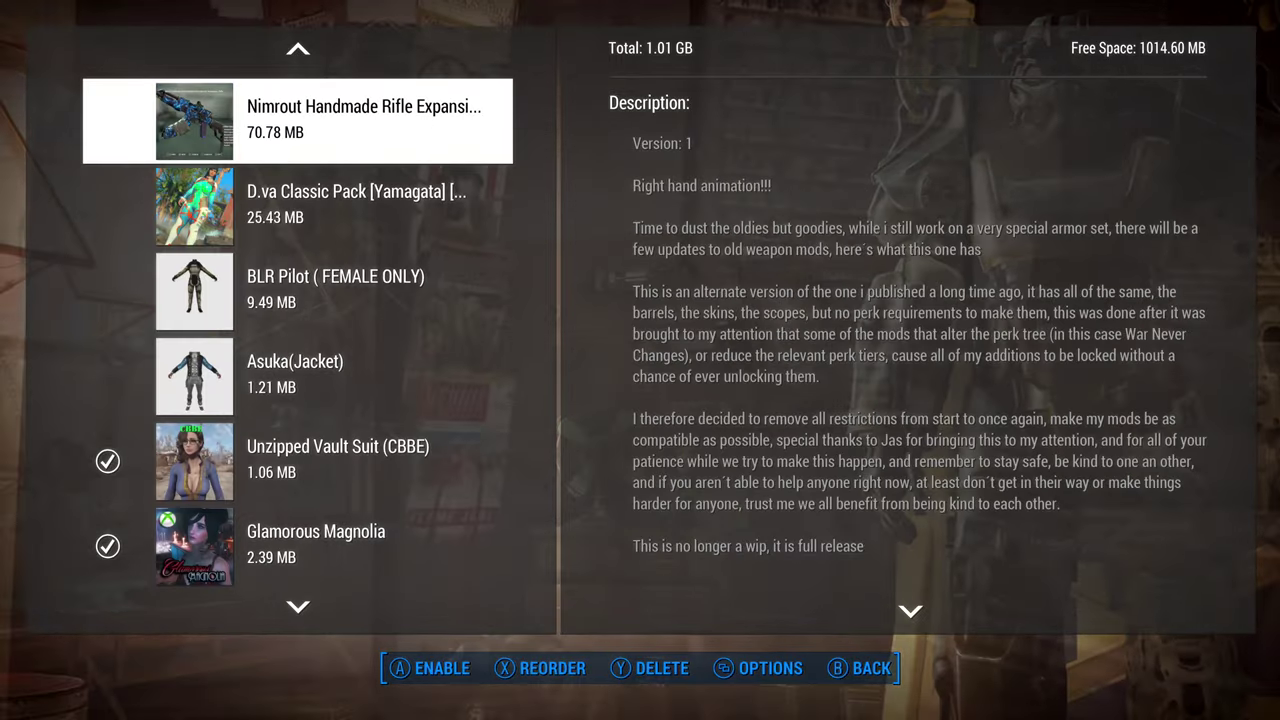
key(Up)
key(Up)
key(Up)
key(Up)
key(Up)
key(Up)
key(Up)
key(Up)
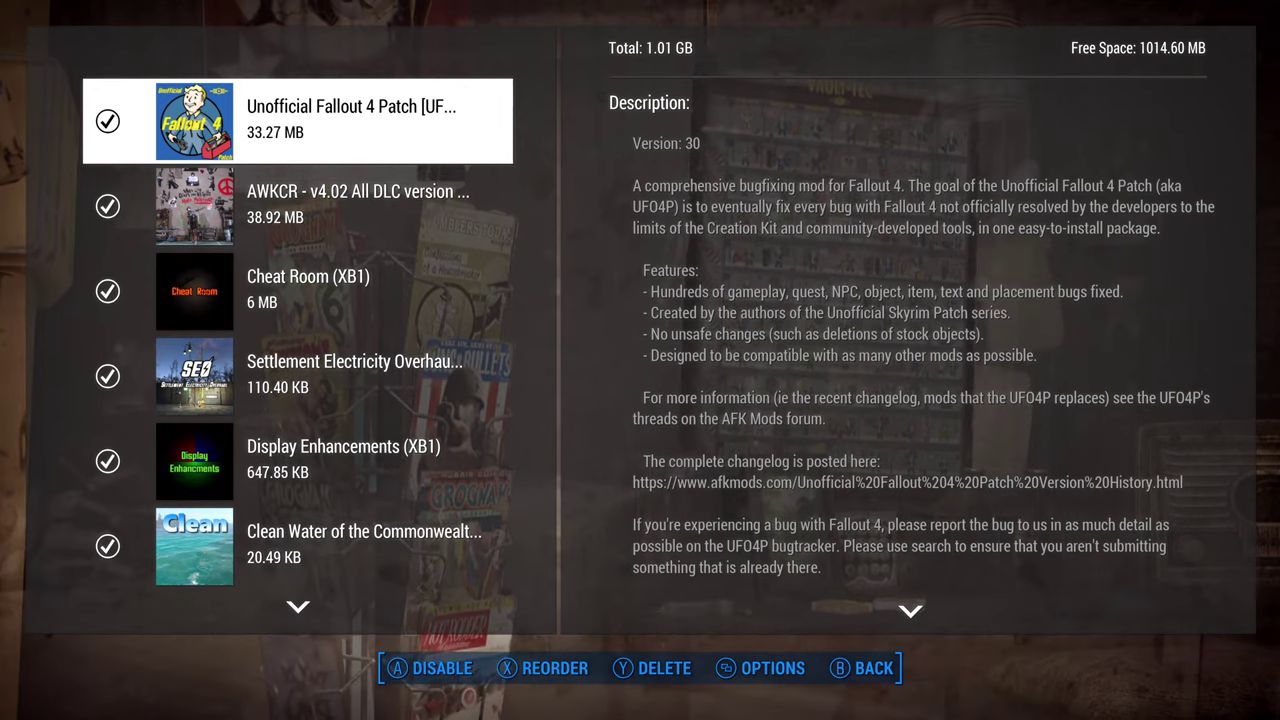
key(Down)
key(Down)
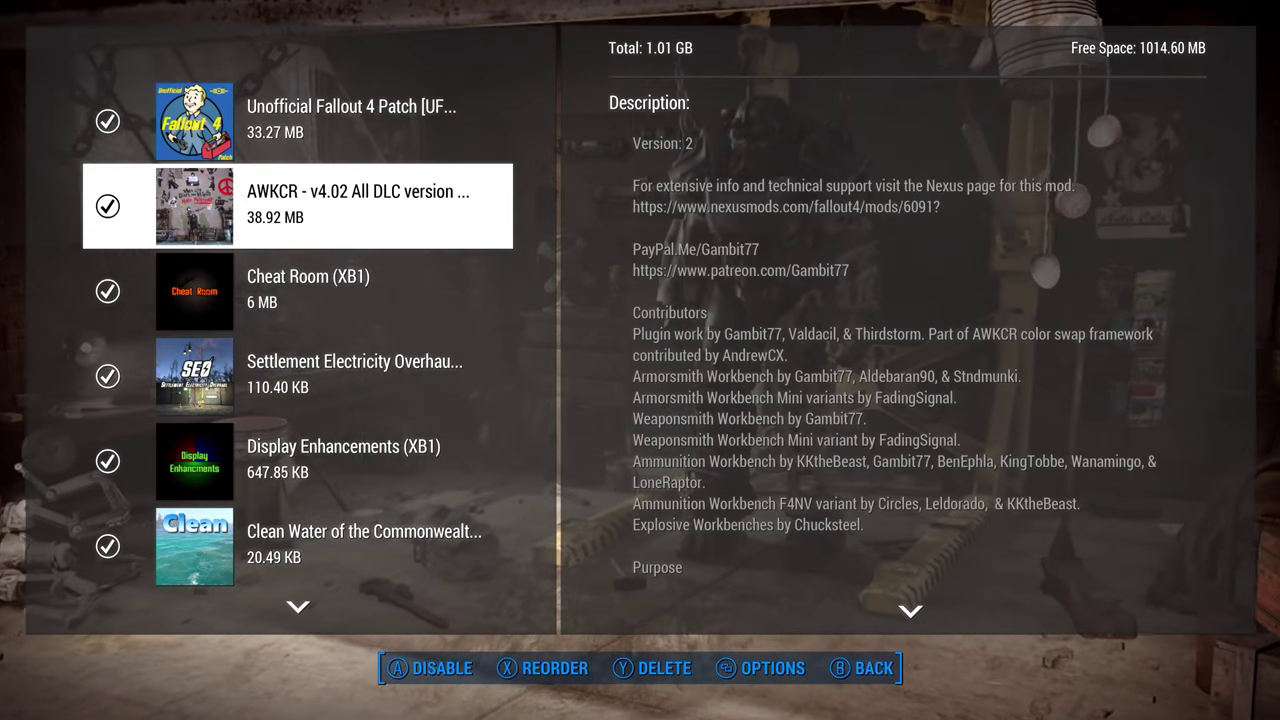
key(Down)
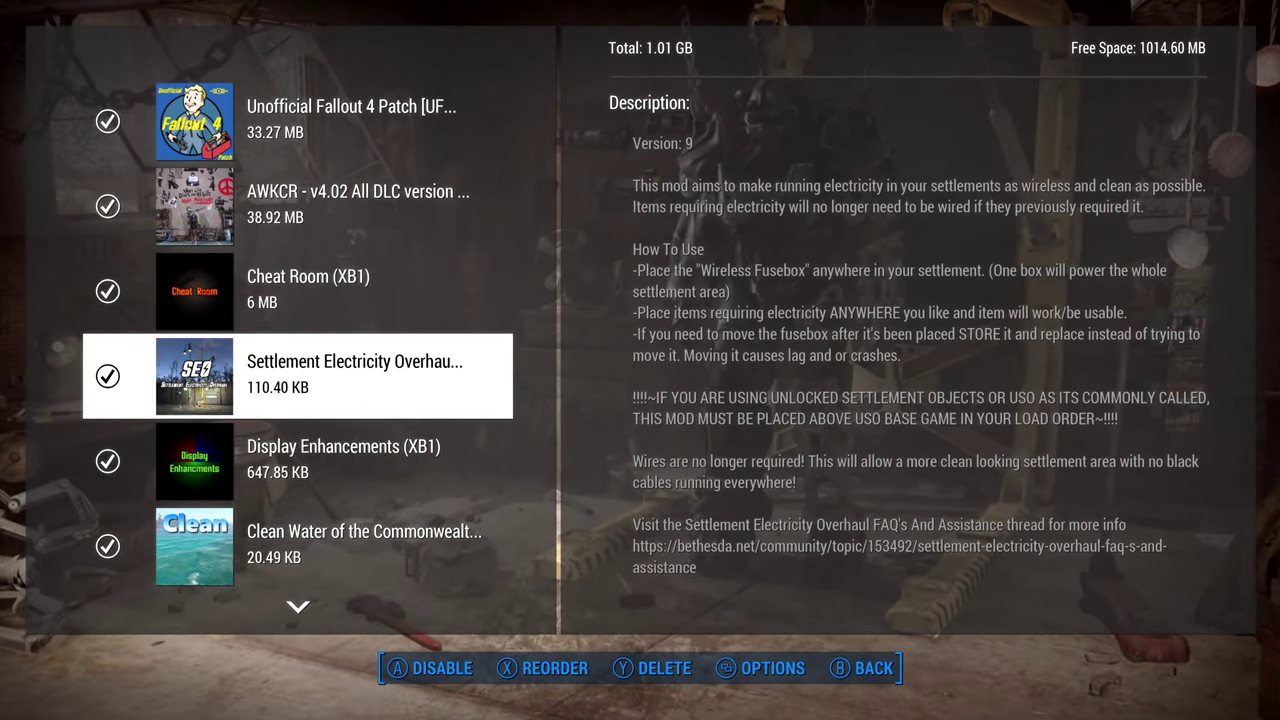
key(Down)
key(Down)
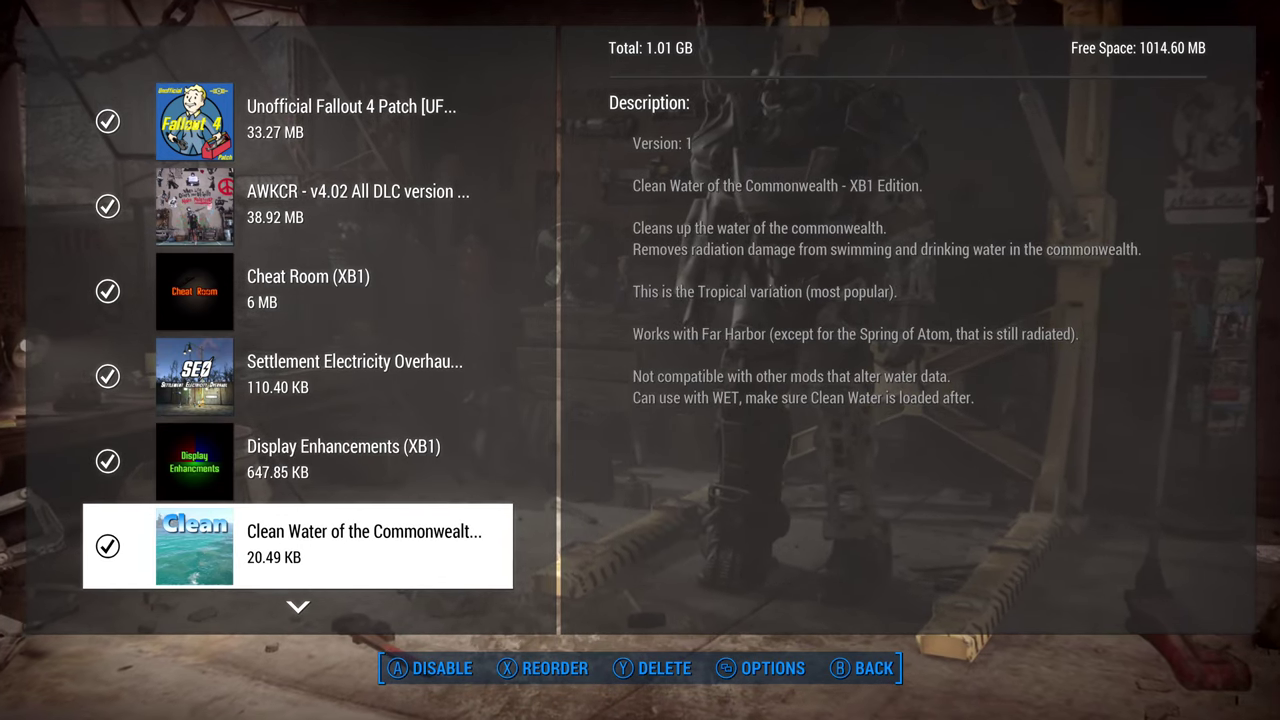
key(Down)
key(Down)
key(Down)
key(Down)
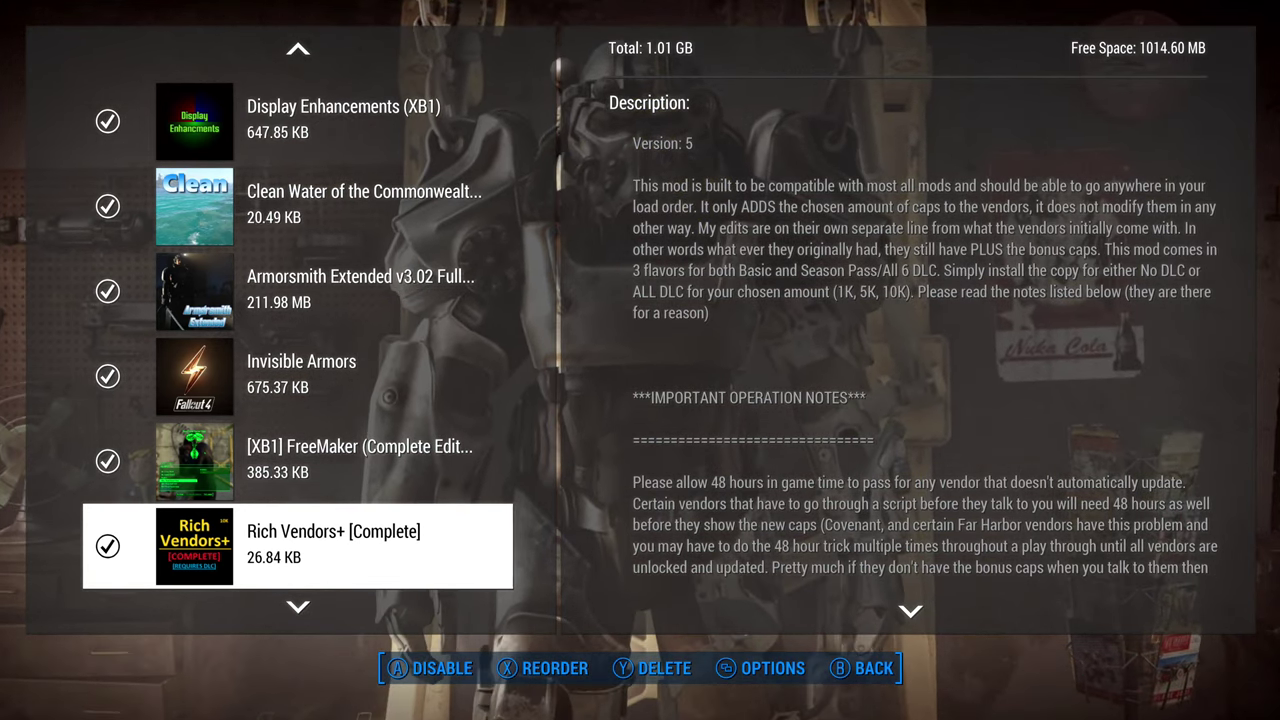
key(Down)
key(Down)
key(Down)
key(Down)
key(Down)
key(Down)
key(Down)
key(Down)
key(Down)
key(Down)
key(Down)
key(Down)
key(Down)
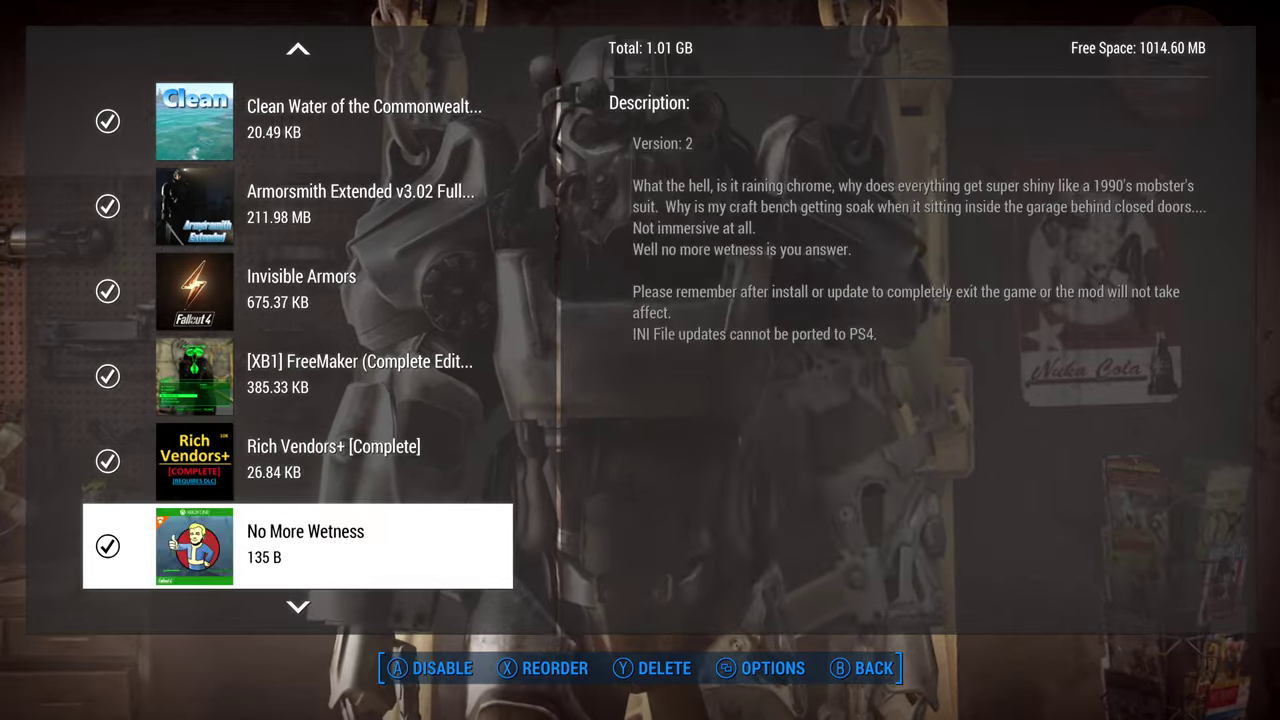
key(Down)
key(Down)
key(Down)
key(Down)
key(Down)
key(Down)
key(Down)
key(Down)
key(Down)
key(Down)
key(Down)
key(Down)
key(Down)
key(Down)
key(Down)
key(Down)
key(Down)
key(Down)
key(Down)
key(Down)
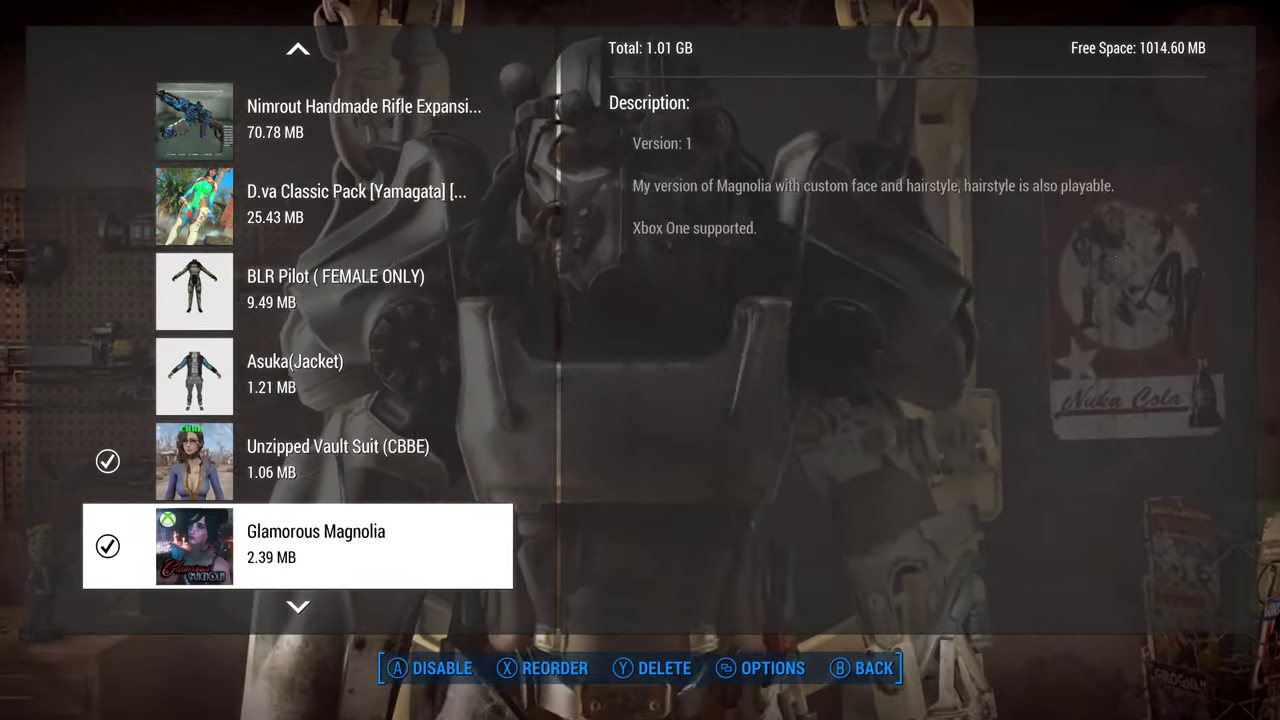
key(Down)
key(Down)
key(Down)
key(Down)
key(Down)
key(Down)
key(Down)
key(Down)
key(Down)
key(Down)
key(Down)
key(Down)
key(Down)
key(Down)
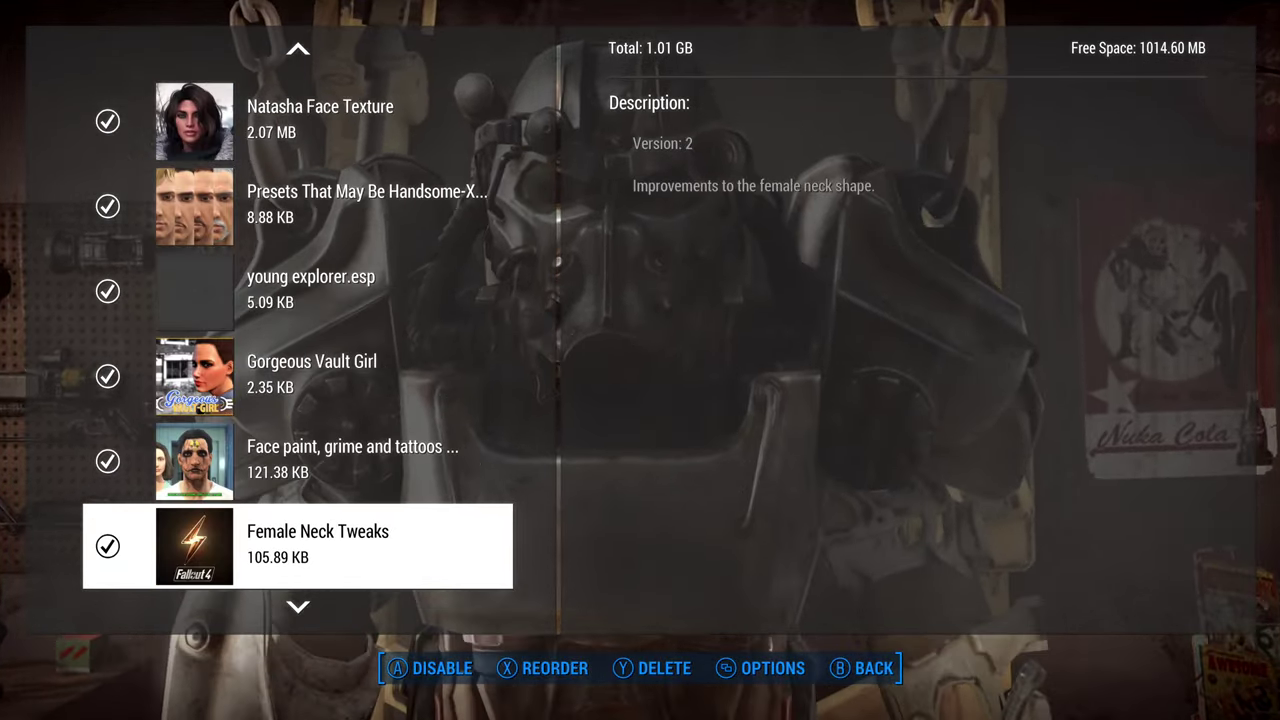